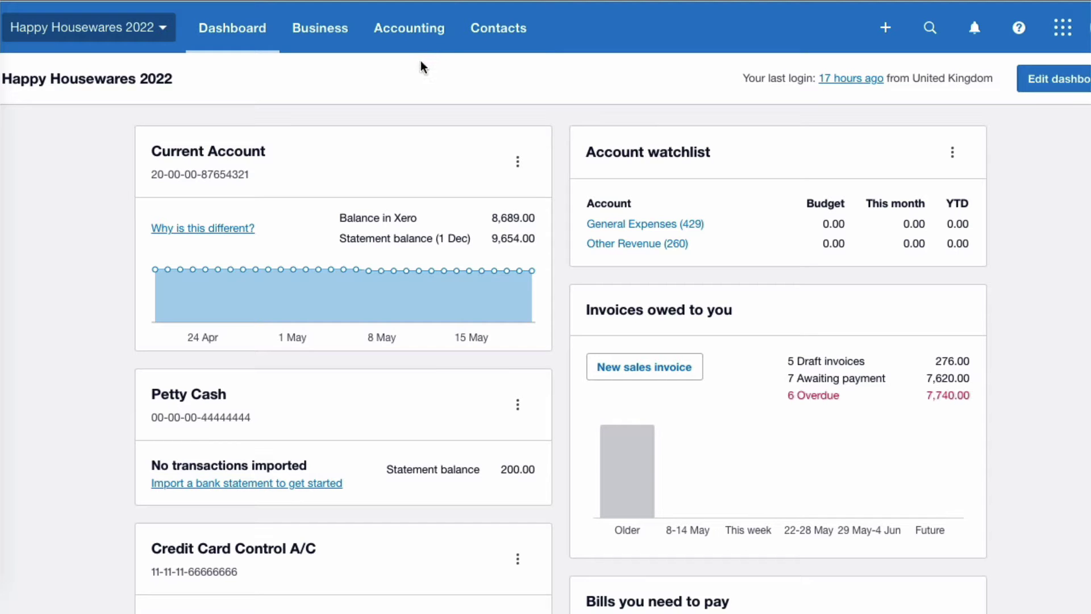
Open the Accounting menu on the Happy Housewares 2022 dashboard.
{"action": "left_click", "coordinate": [419, 33]}
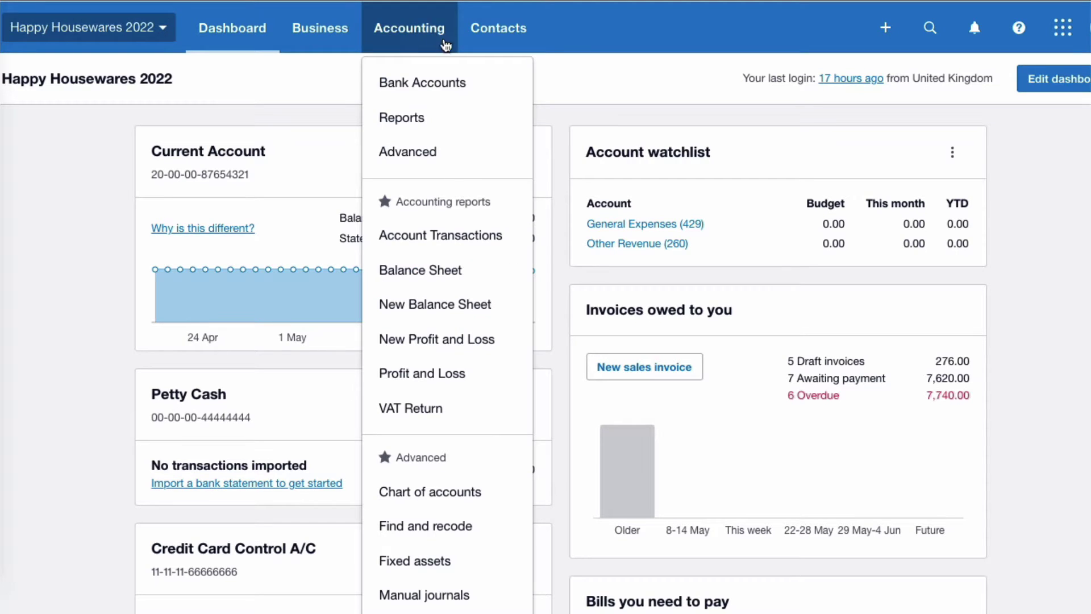
Search the chart of accounts for 'dividend', which finds no existing accounts.
{"action": "left_click", "coordinate": [478, 493]}
{"action": "left_click", "coordinate": [676, 243]}
{"action": "type", "text": "dividend"}
{"action": "left_click", "coordinate": [908, 243]}
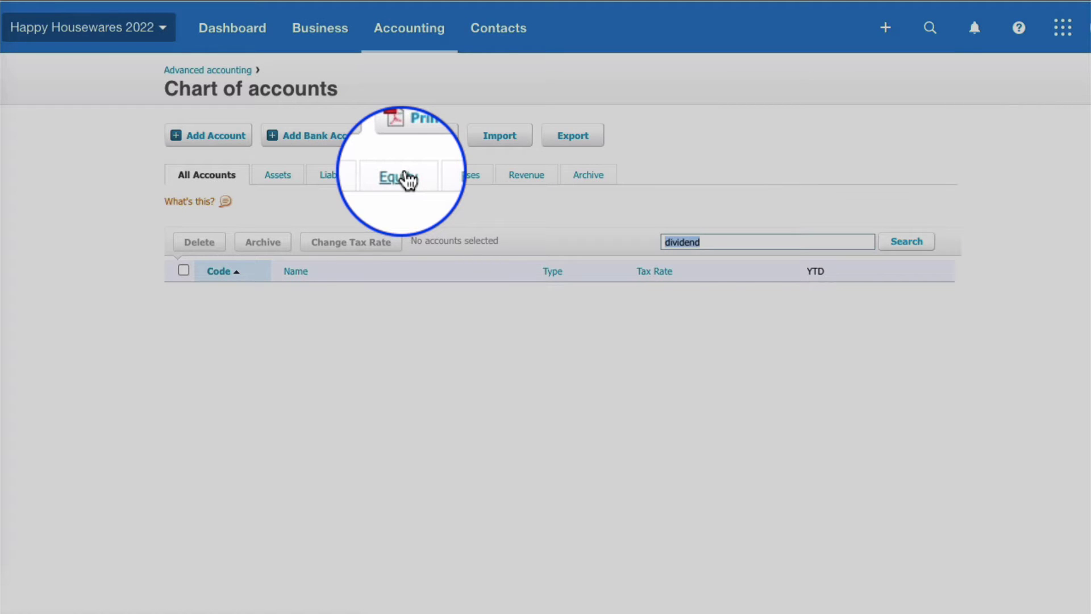
Filter the chart of accounts to Equity, showing only 950 and 960, then begin a new account.
{"action": "left_click", "coordinate": [398, 176]}
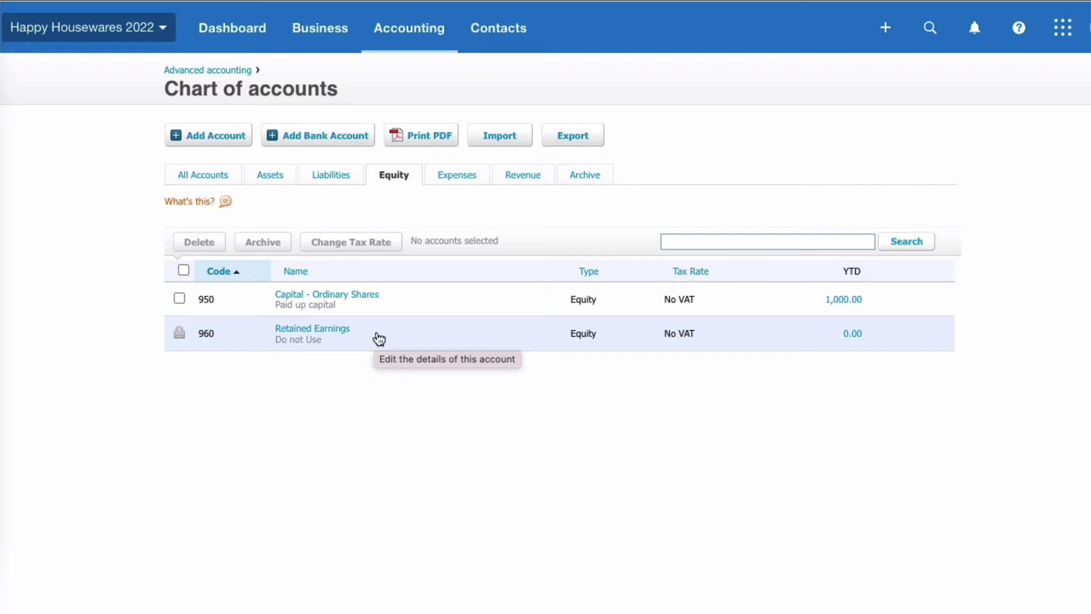
{"action": "left_click", "coordinate": [223, 137]}
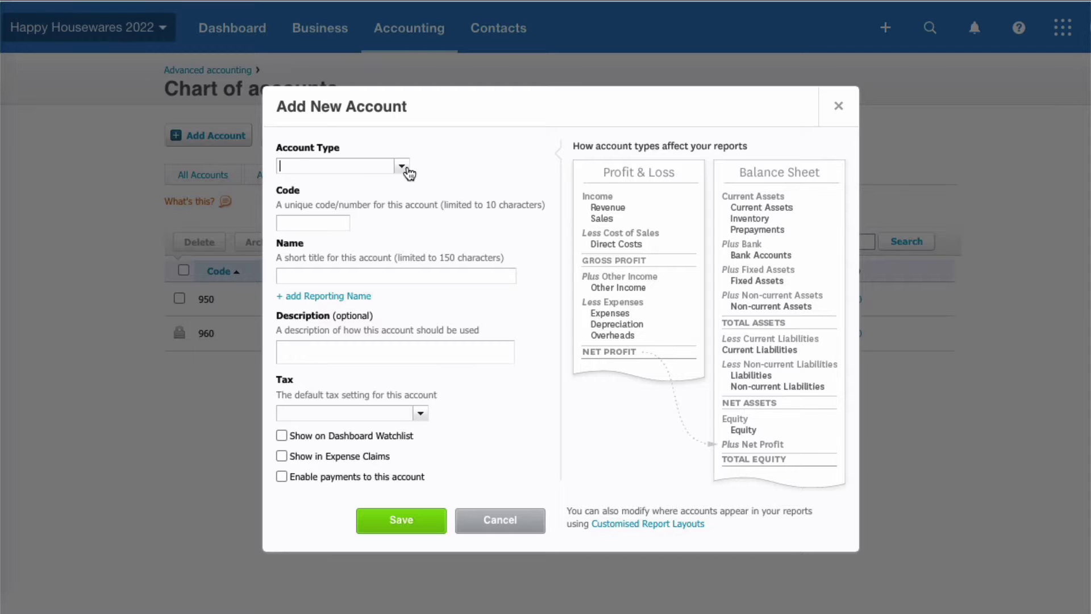
Create Equity account 965 'Dividends - Equity' with No VAT.
{"action": "left_click", "coordinate": [405, 166]}
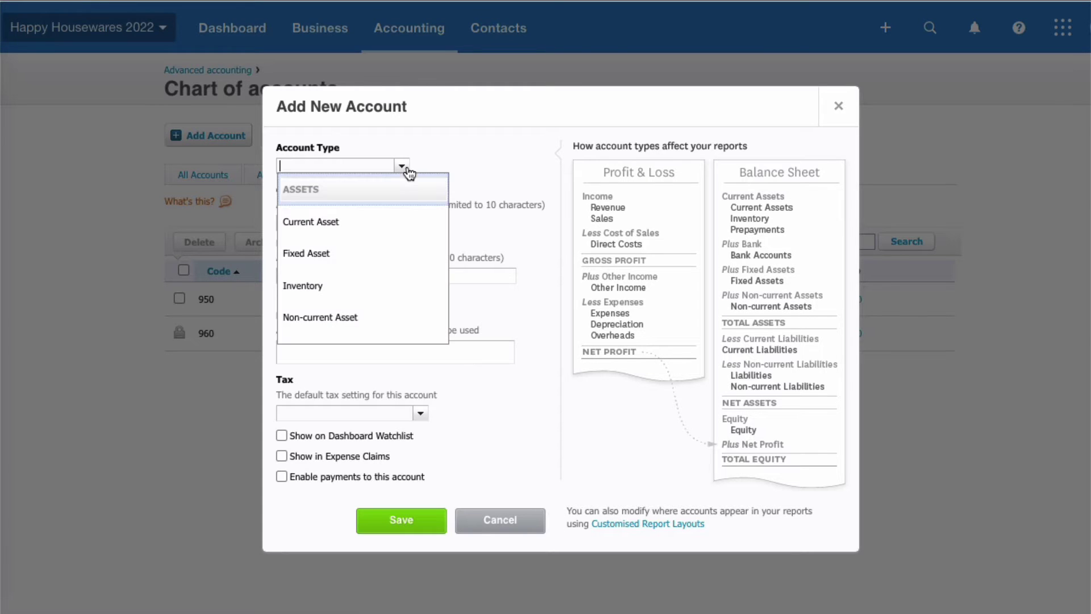
{"action": "scroll", "coordinate": [413, 248], "scroll_direction": "down", "scroll_amount": 3}
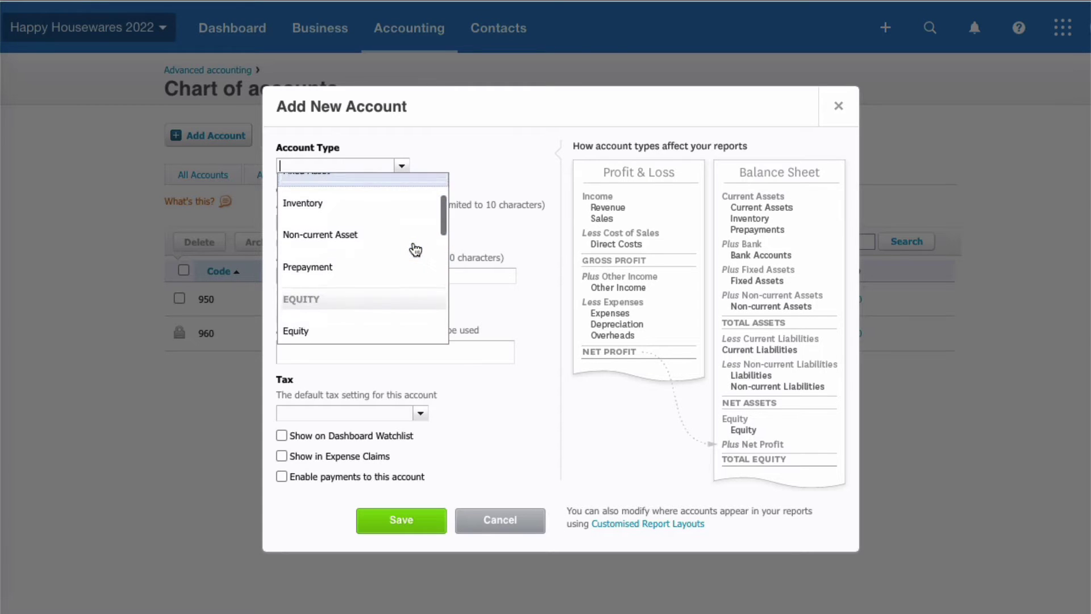
{"action": "left_click", "coordinate": [409, 300]}
{"action": "left_click", "coordinate": [302, 222]}
{"action": "type", "text": "965"}
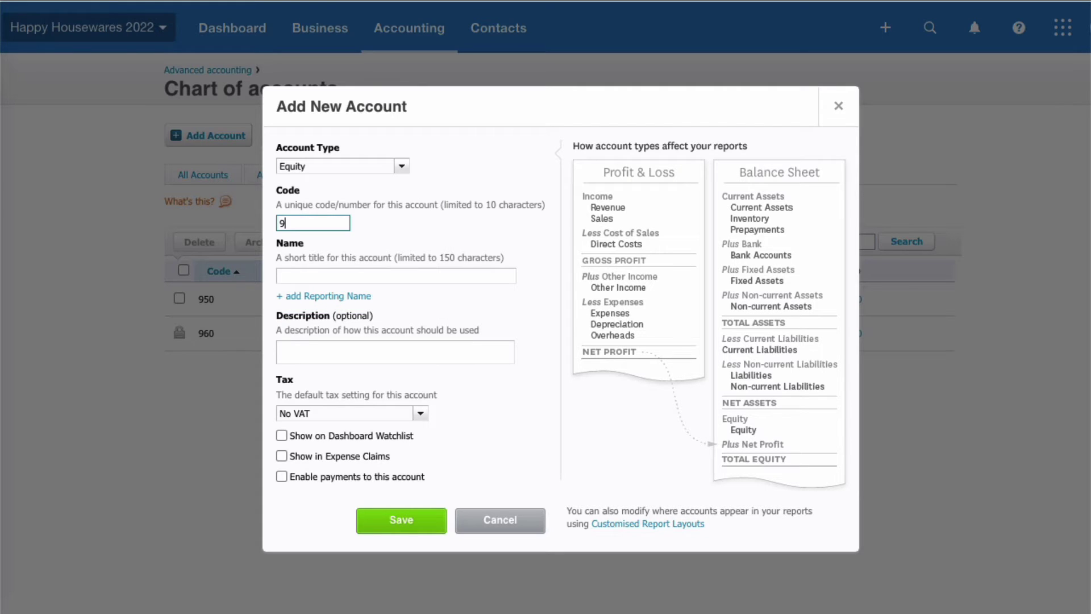
{"action": "left_click", "coordinate": [292, 273]}
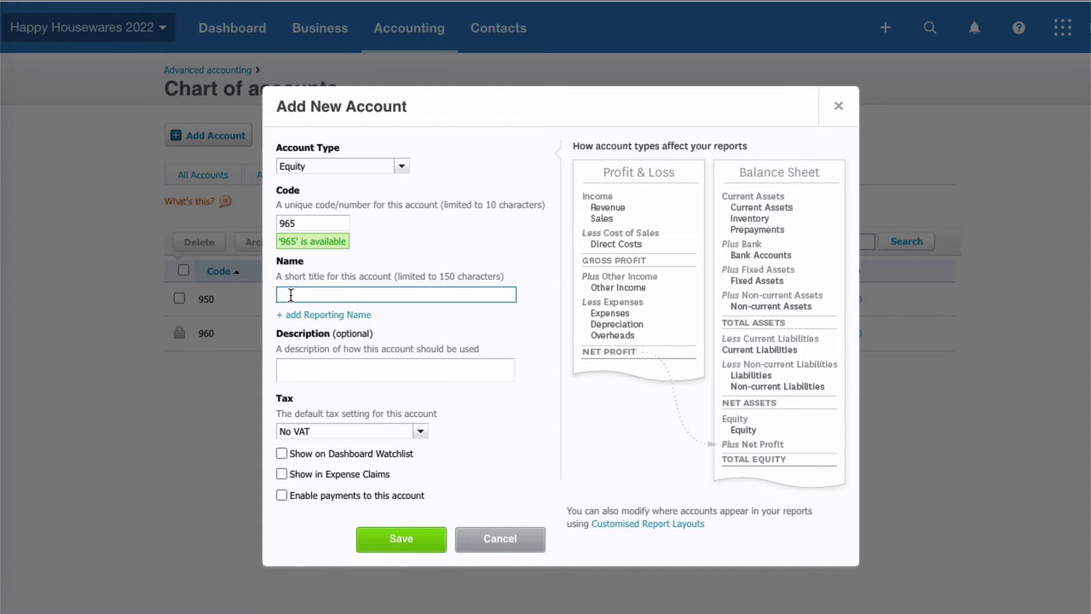
{"action": "type", "text": "Dividends - Equity"}
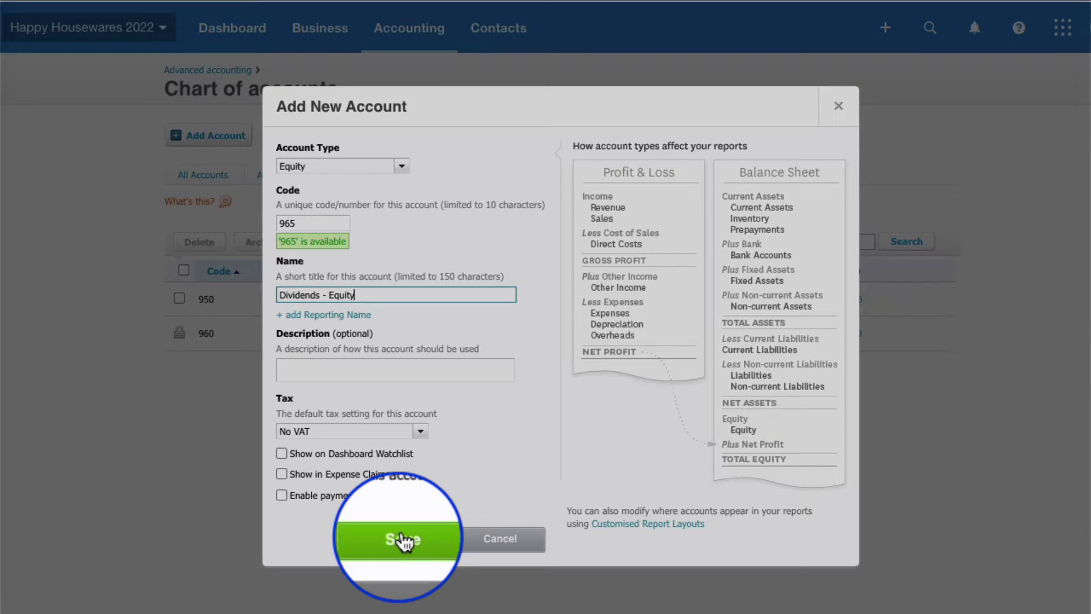
{"action": "left_click", "coordinate": [402, 537]}
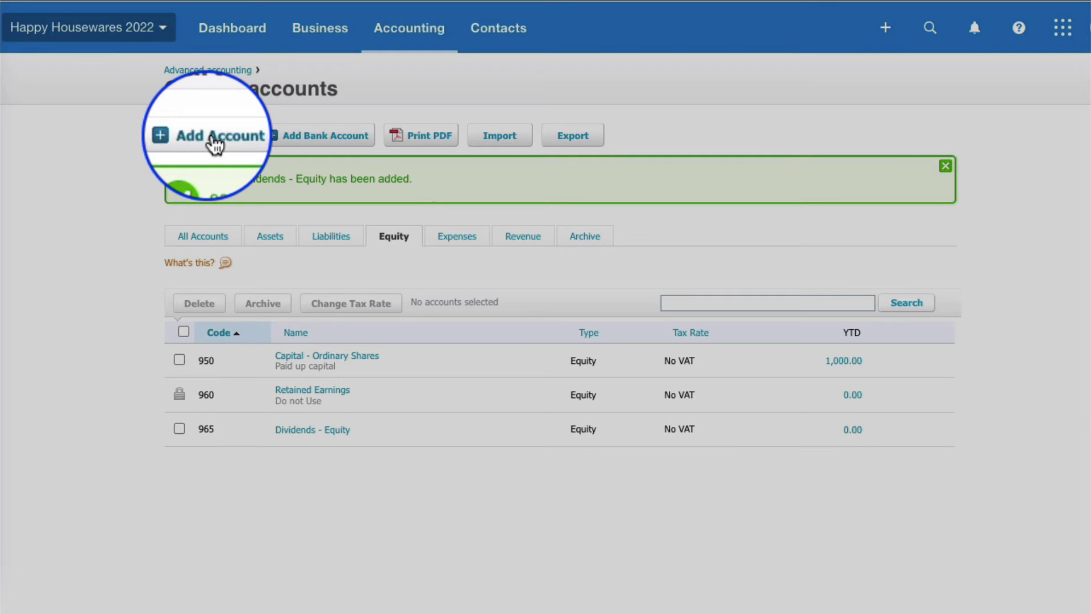
Start a new Overhead account with code 550.
{"action": "left_click", "coordinate": [215, 137]}
{"action": "left_click", "coordinate": [402, 166]}
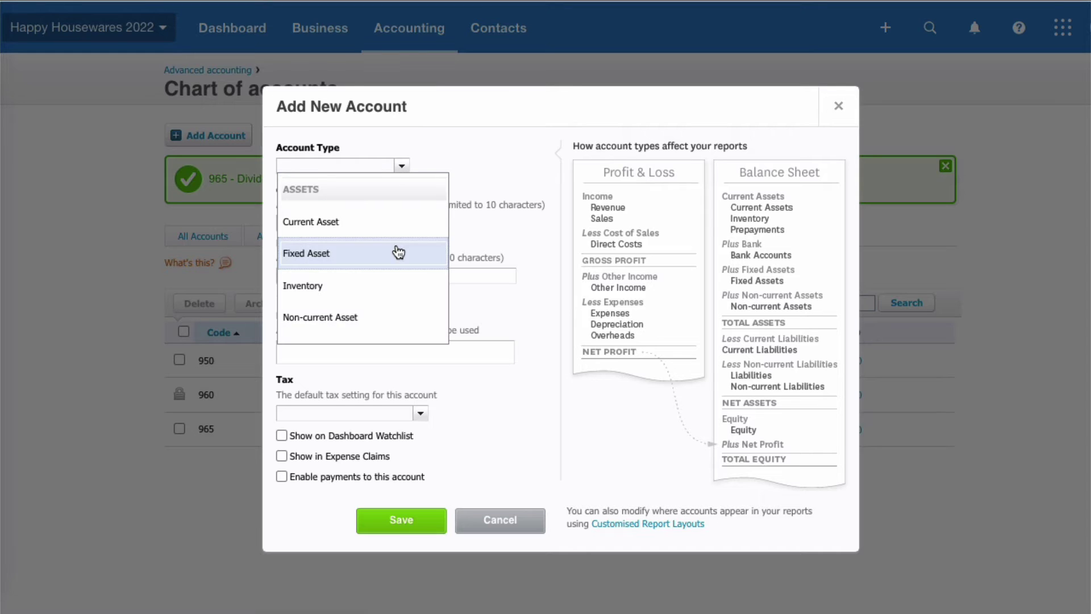
{"action": "scroll", "coordinate": [398, 247], "scroll_direction": "down", "scroll_amount": 3}
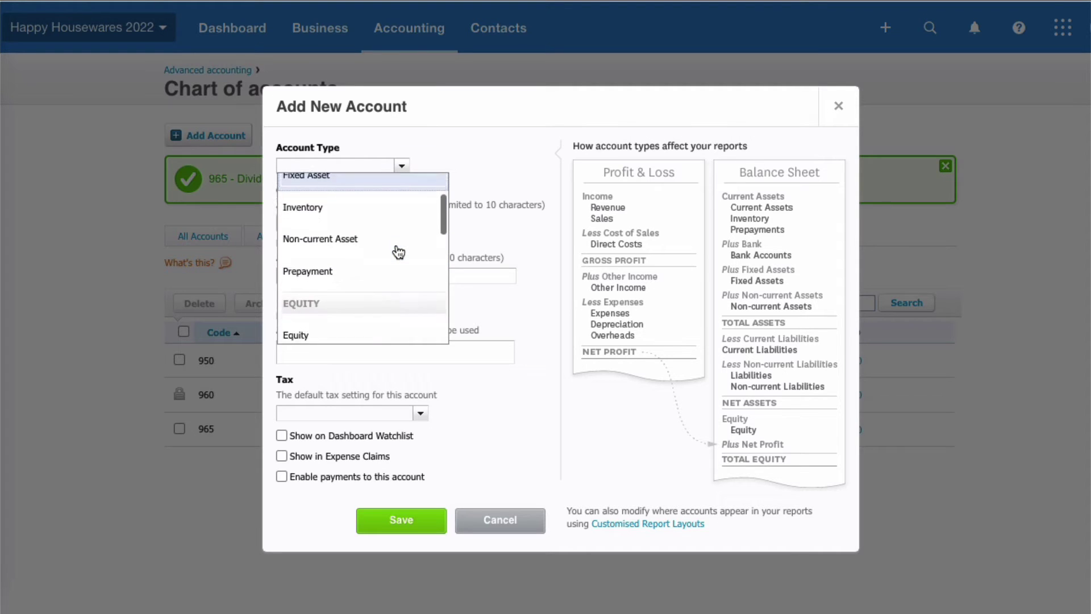
{"action": "scroll", "coordinate": [398, 250], "scroll_direction": "down", "scroll_amount": 4}
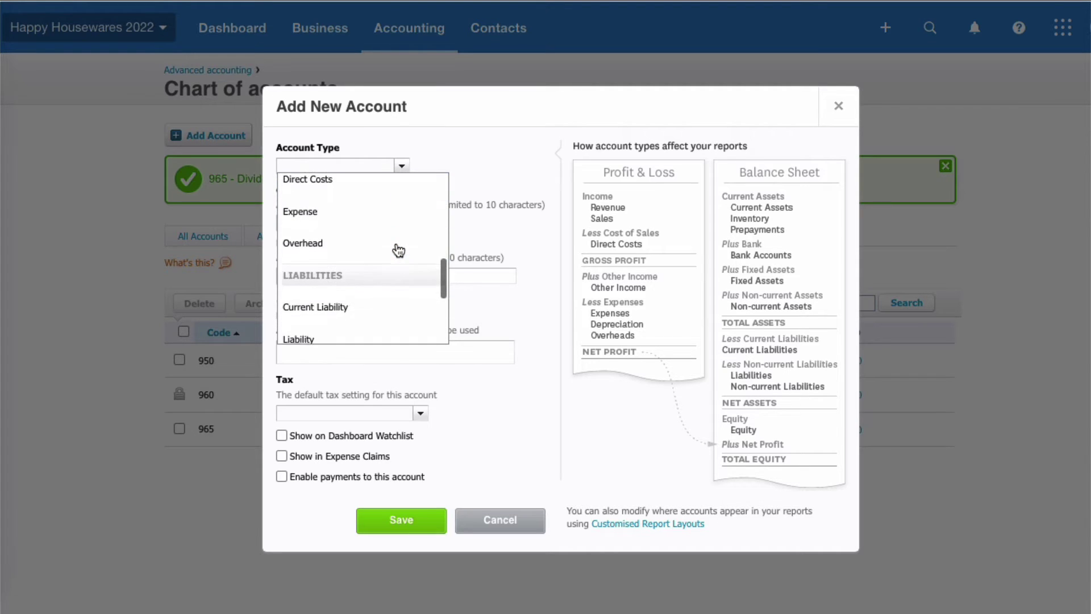
{"action": "left_click", "coordinate": [354, 222]}
{"action": "left_click", "coordinate": [292, 223]}
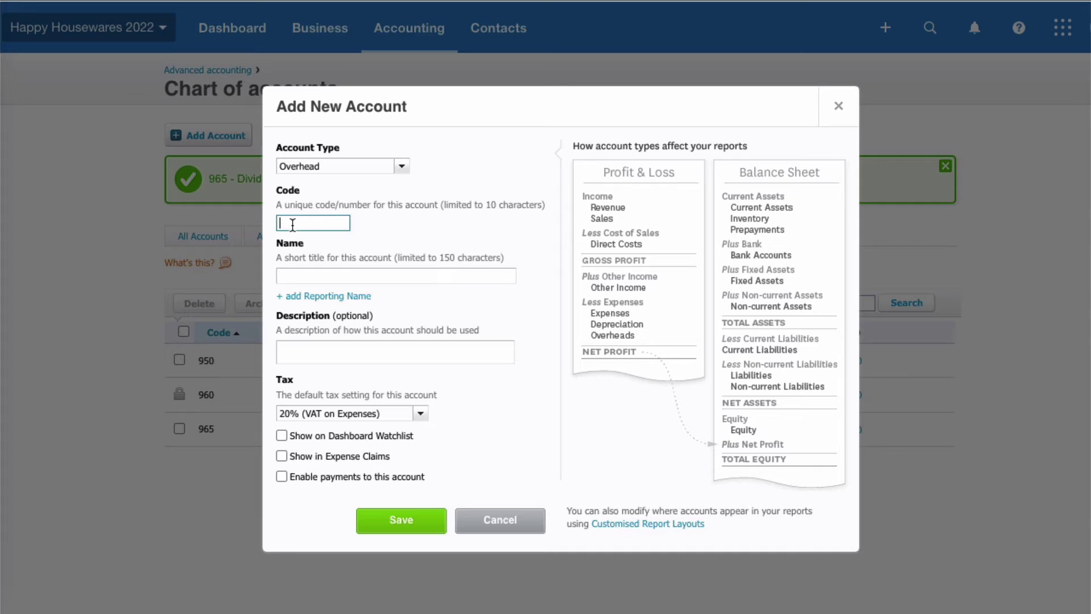
{"action": "type", "text": "550"}
Name it 'Dividends - P&L', set tax to No VAT, save, and list all accounts.
{"action": "left_click", "coordinate": [295, 271]}
{"action": "type", "text": "Dividends - P&L"}
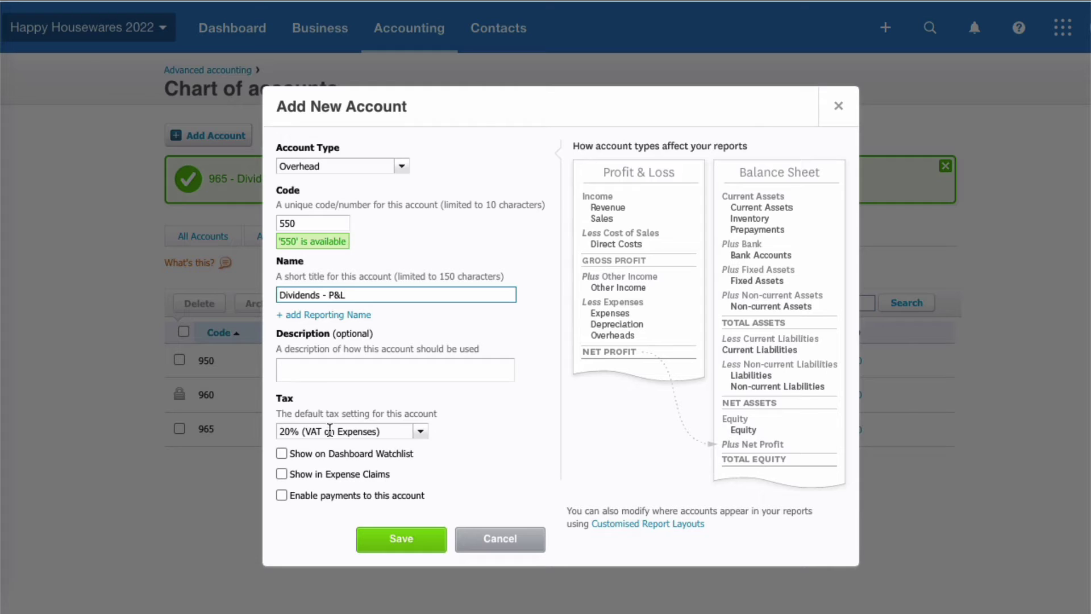
{"action": "left_click", "coordinate": [423, 433]}
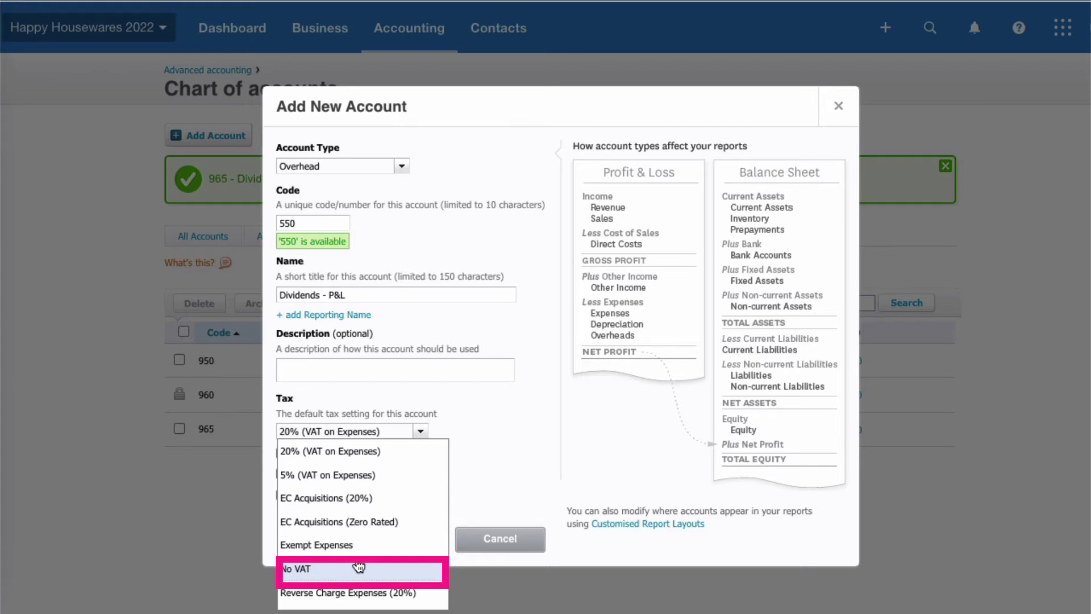
{"action": "left_click", "coordinate": [359, 568]}
{"action": "left_click", "coordinate": [401, 540]}
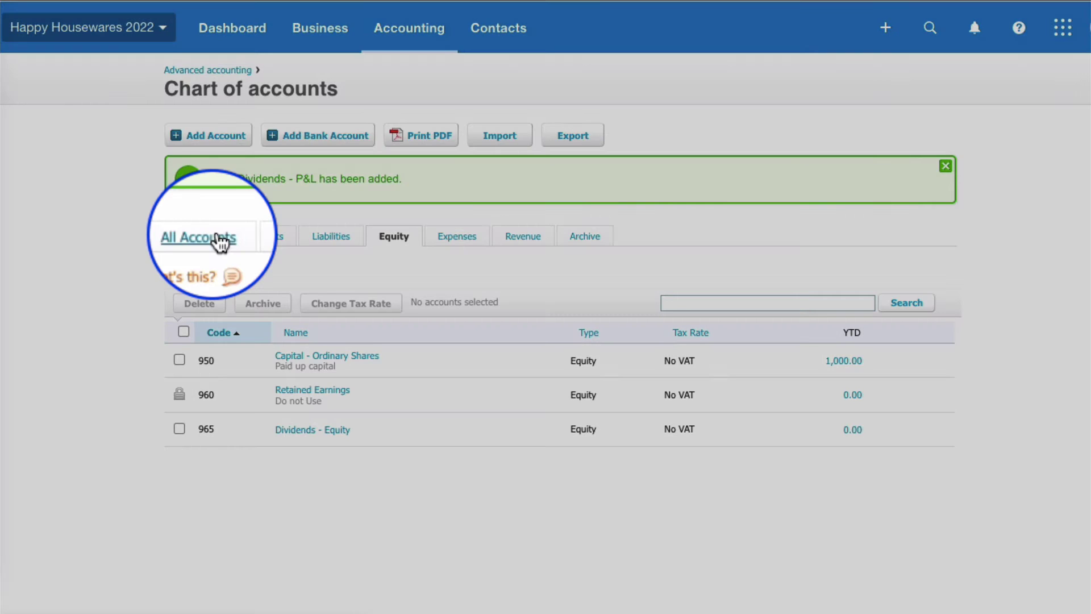
{"action": "left_click", "coordinate": [220, 242]}
Search accounts for 'div' to list 550 Dividends - P&L and 965 Dividends - Equity.
{"action": "left_click", "coordinate": [693, 238]}
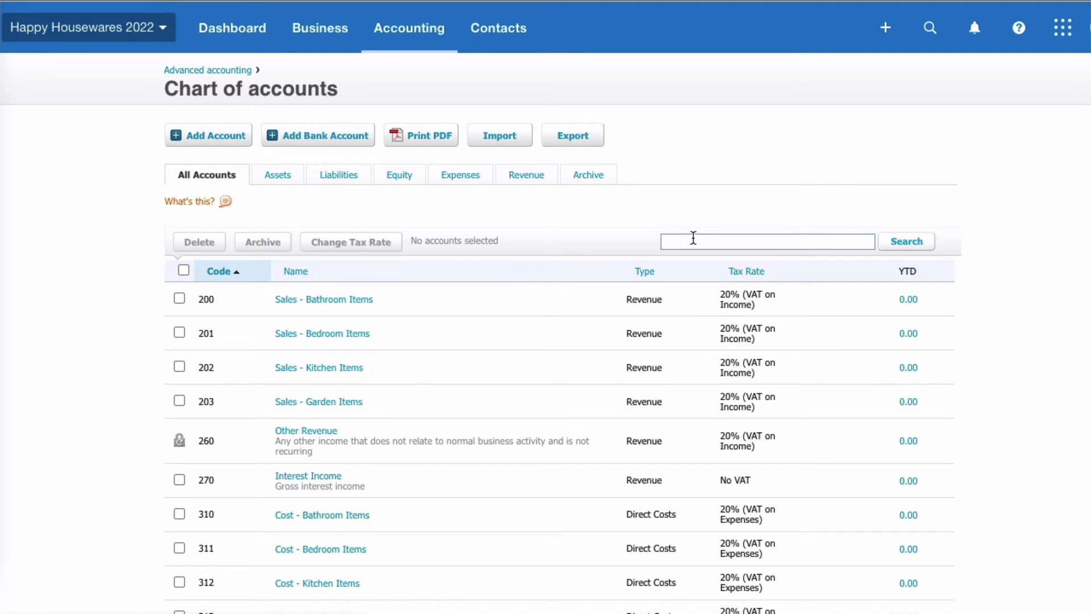
{"action": "type", "text": "div"}
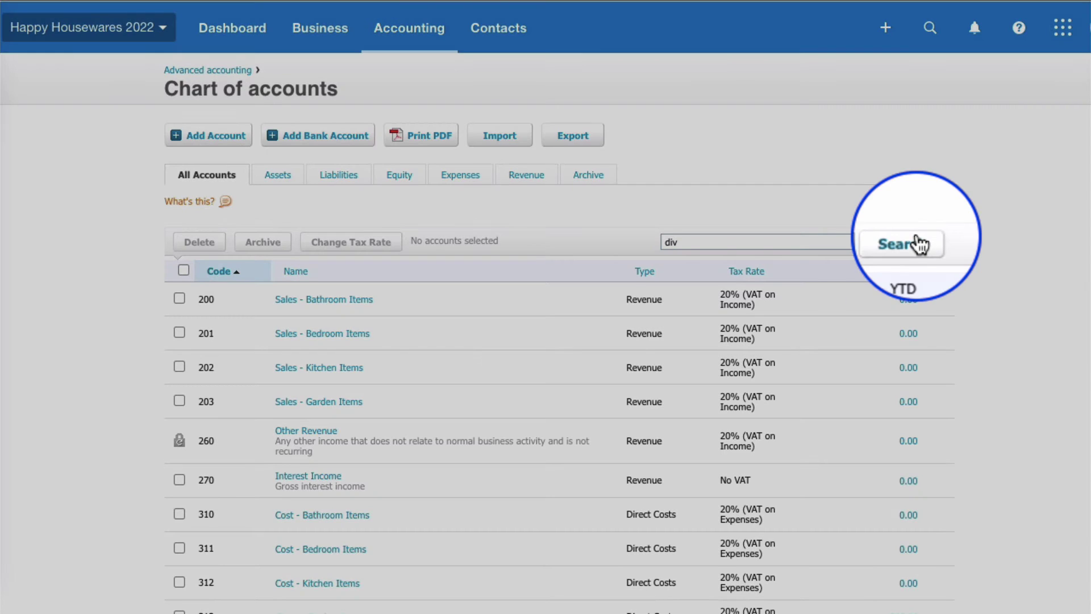
{"action": "left_click", "coordinate": [910, 241]}
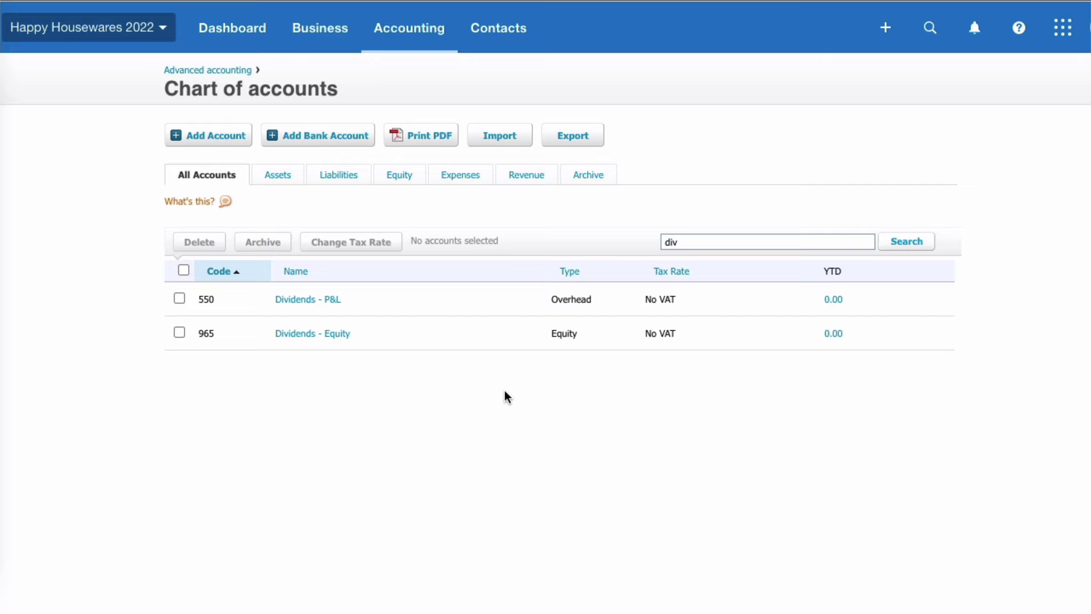
Open the Balance Sheet at 31 May 2022 compared with the previous month and review Equity.
{"action": "left_click", "coordinate": [424, 29]}
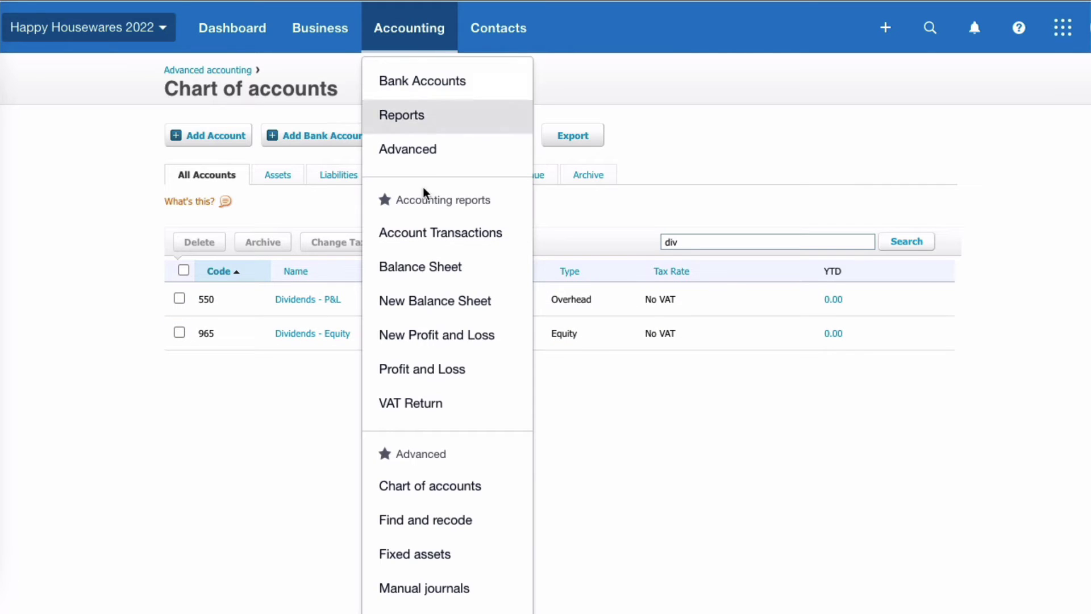
{"action": "left_click", "coordinate": [426, 268]}
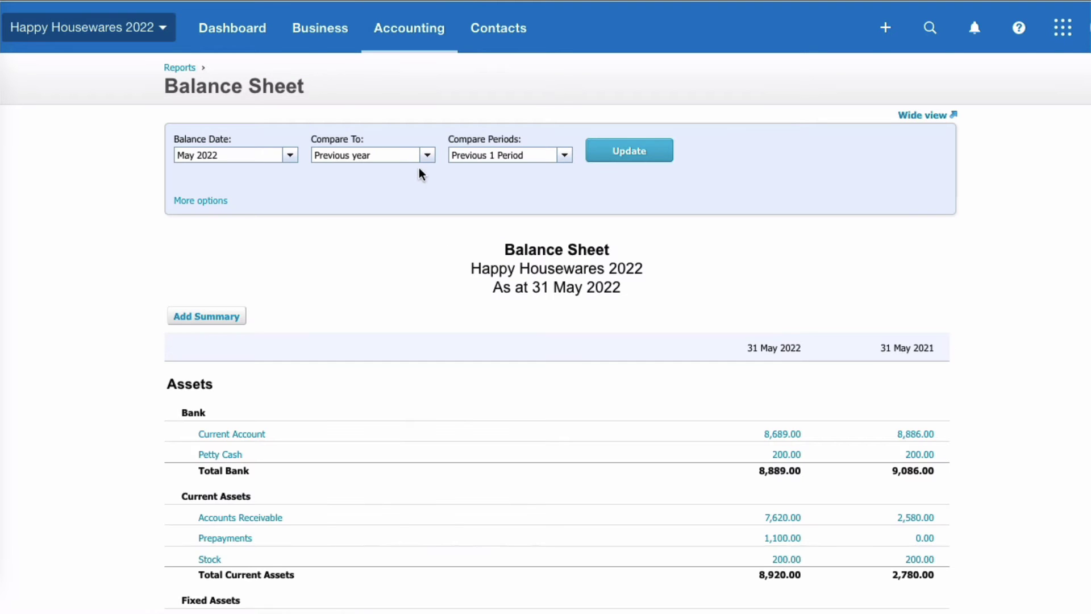
{"action": "left_click", "coordinate": [427, 155]}
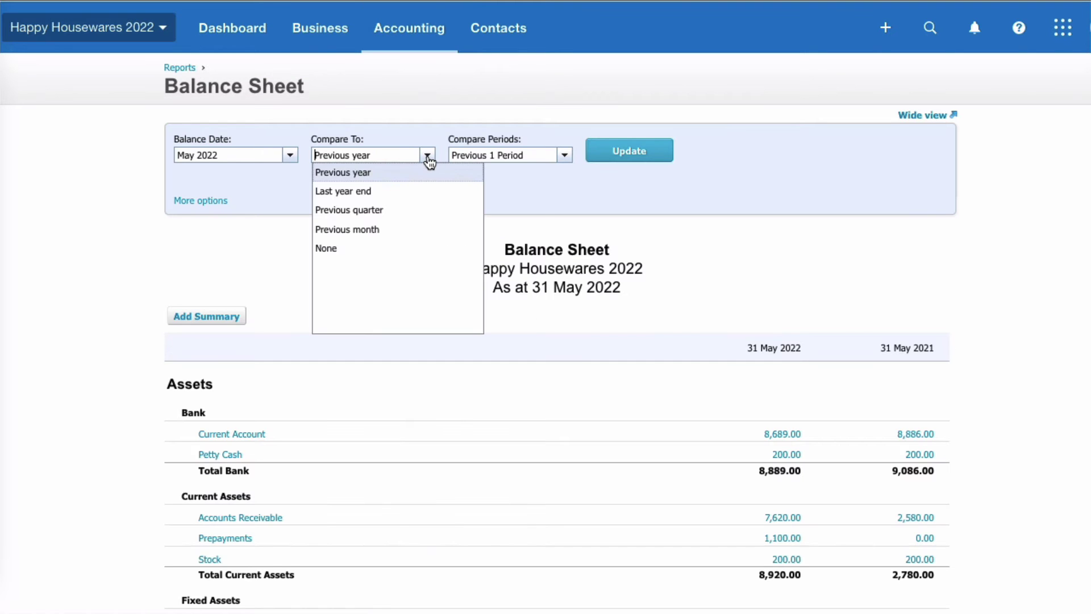
{"action": "left_click", "coordinate": [377, 229]}
{"action": "scroll", "coordinate": [731, 146], "scroll_direction": "down", "scroll_amount": 10}
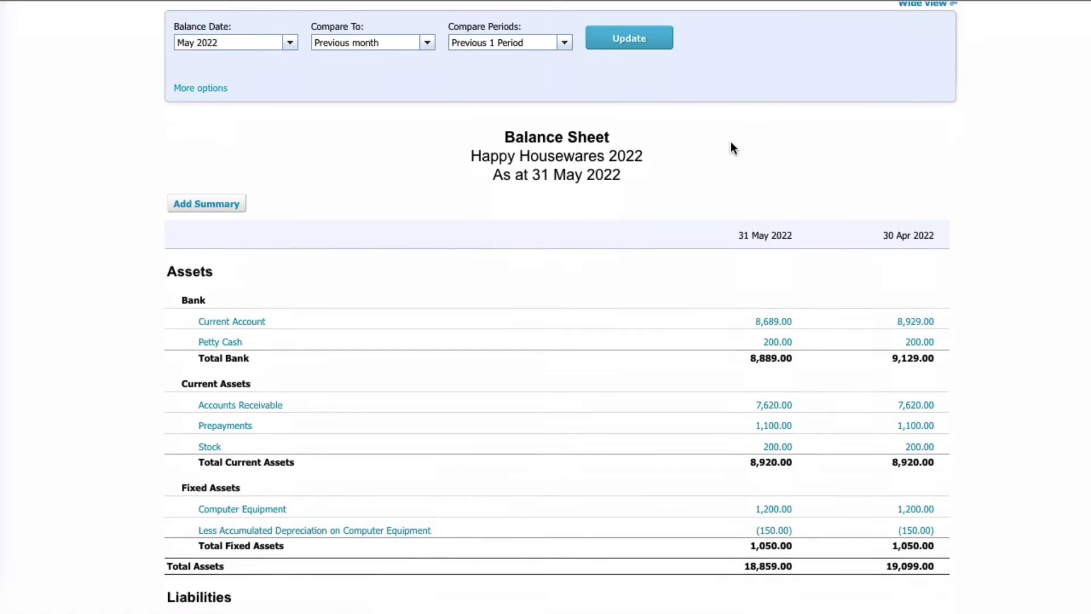
{"action": "scroll", "coordinate": [731, 143], "scroll_direction": "down", "scroll_amount": 2}
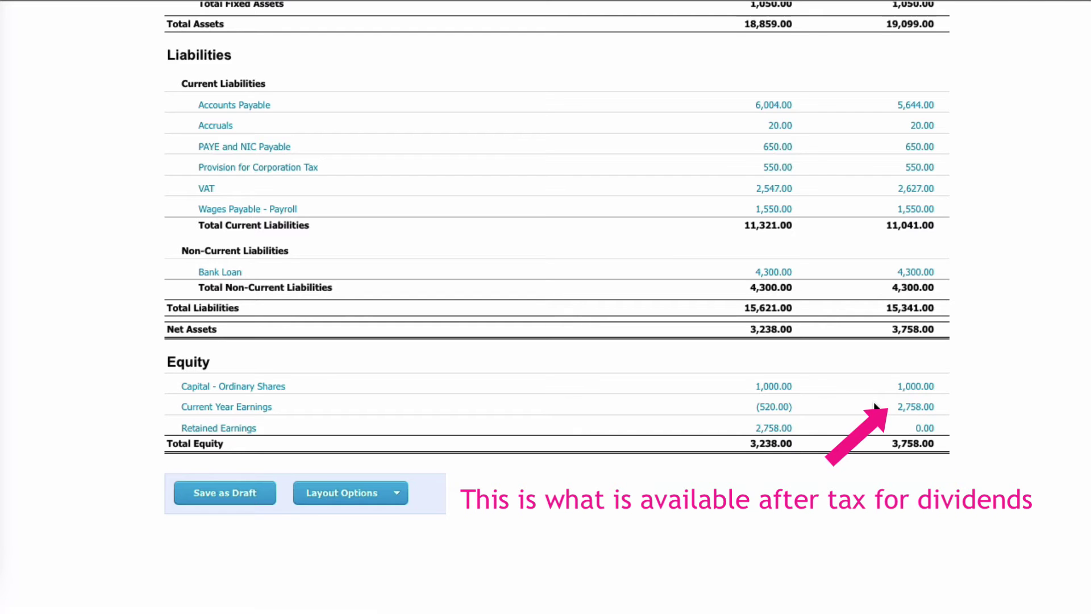
{"action": "scroll", "coordinate": [874, 403], "scroll_direction": "up", "scroll_amount": 5}
{"action": "scroll", "coordinate": [875, 406], "scroll_direction": "up", "scroll_amount": 7}
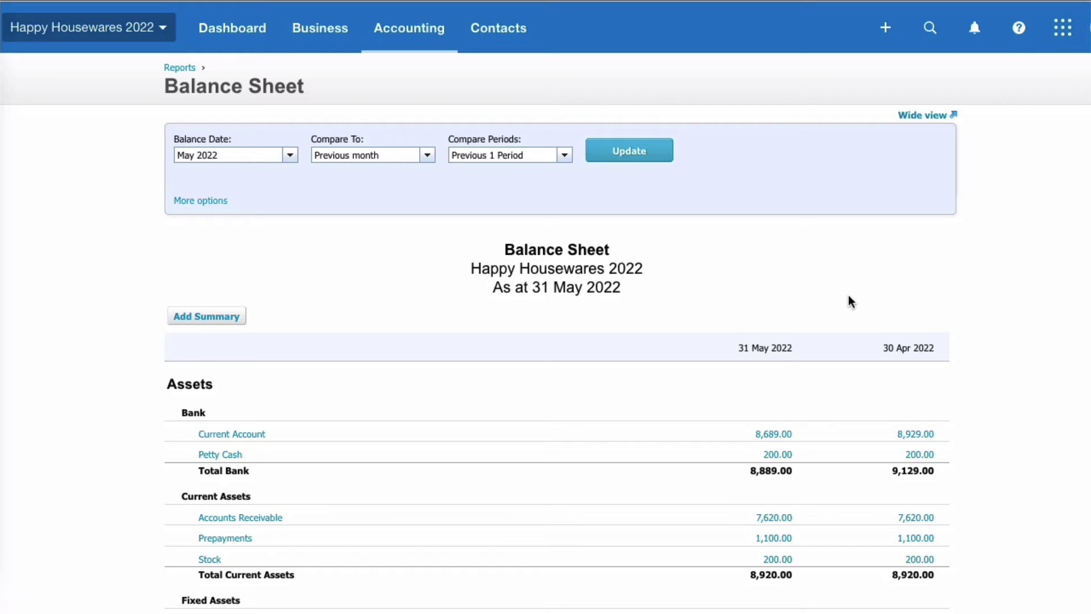
Start a Spend Money payment from the Current Account and enter the shareholder as payee.
{"action": "left_click", "coordinate": [886, 28]}
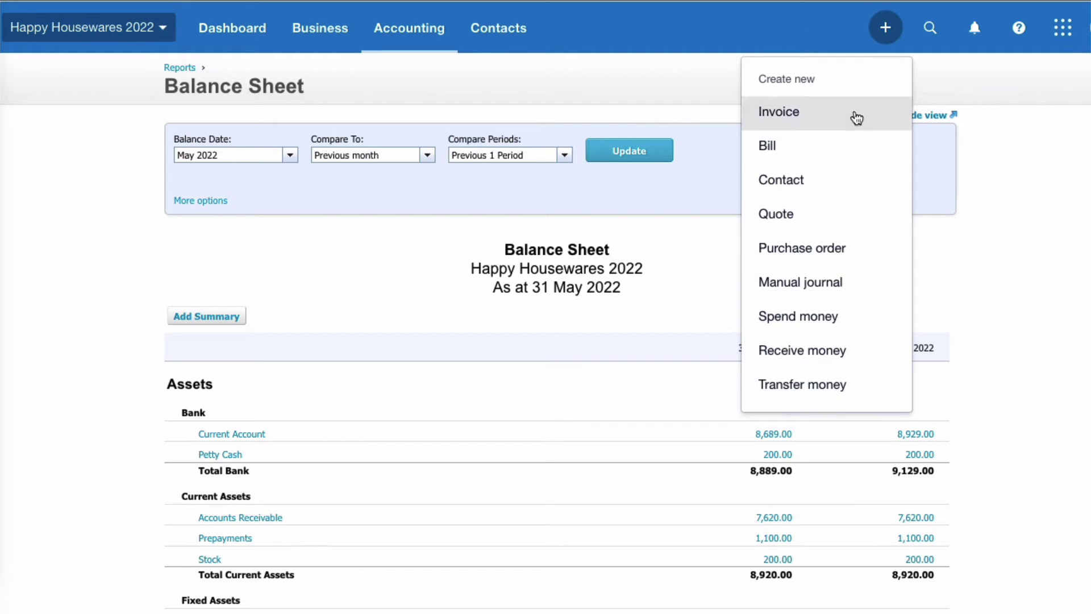
{"action": "left_click", "coordinate": [811, 317]}
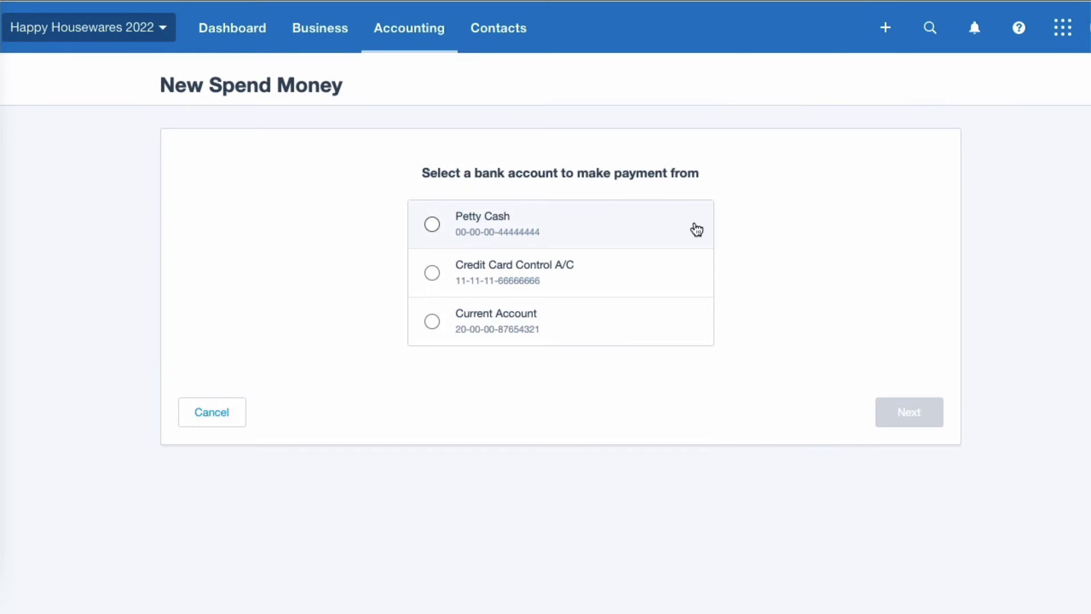
{"action": "left_click", "coordinate": [433, 321]}
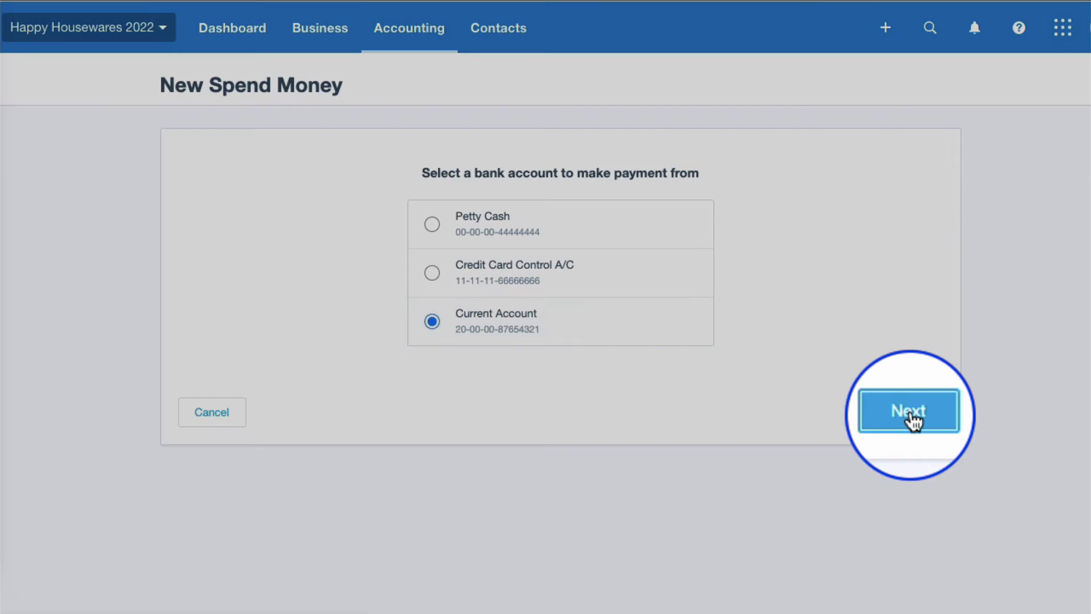
{"action": "left_click", "coordinate": [907, 412]}
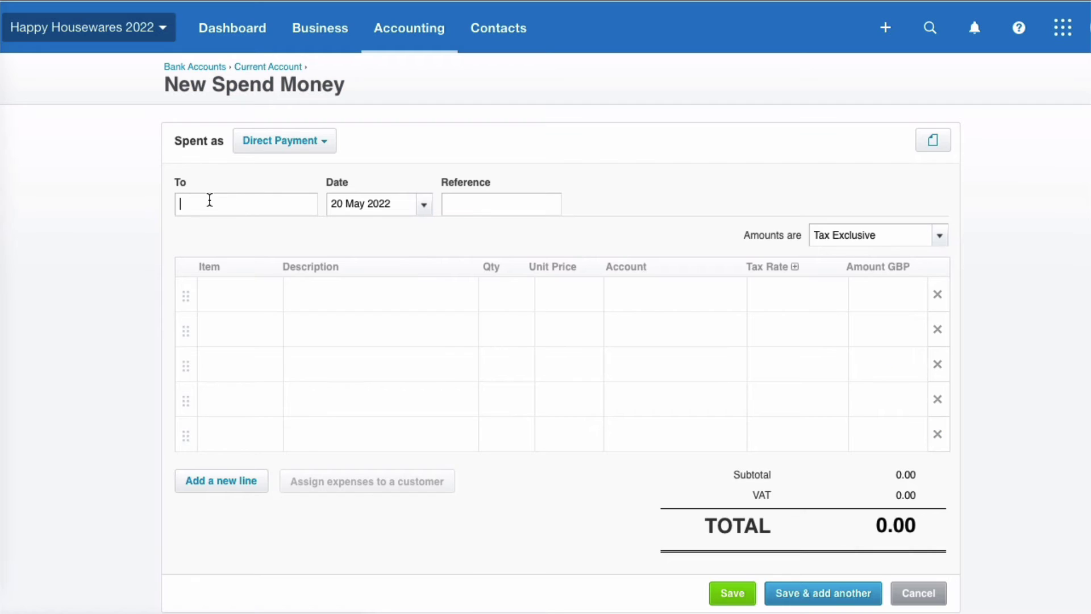
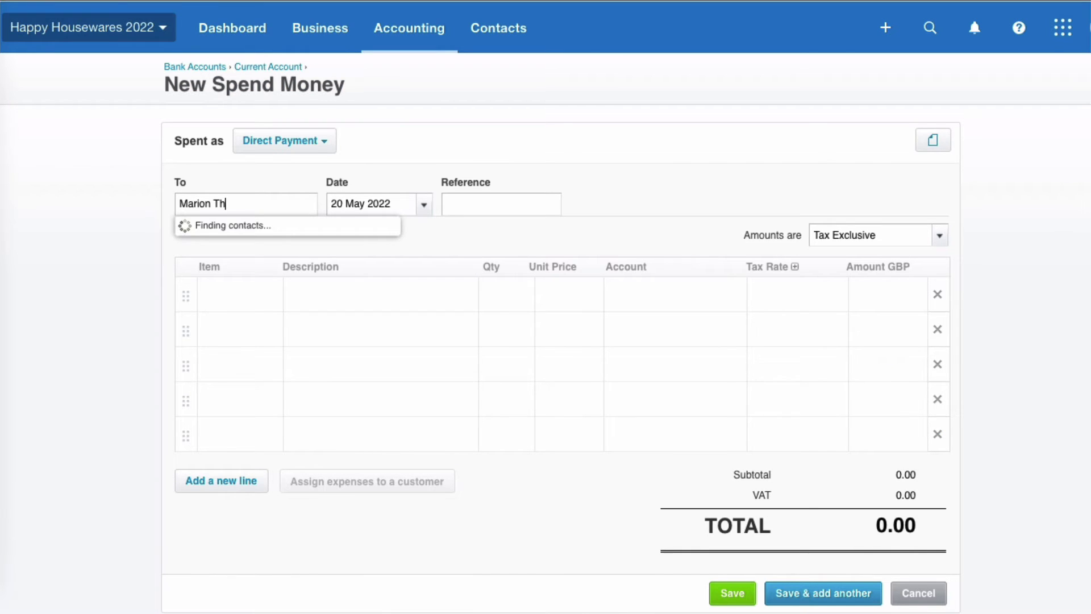
Date it 30 Apr 2022, add a dividend description, code 1,000.00 to 550 Dividends - P&L, and save.
{"action": "left_click", "coordinate": [432, 206]}
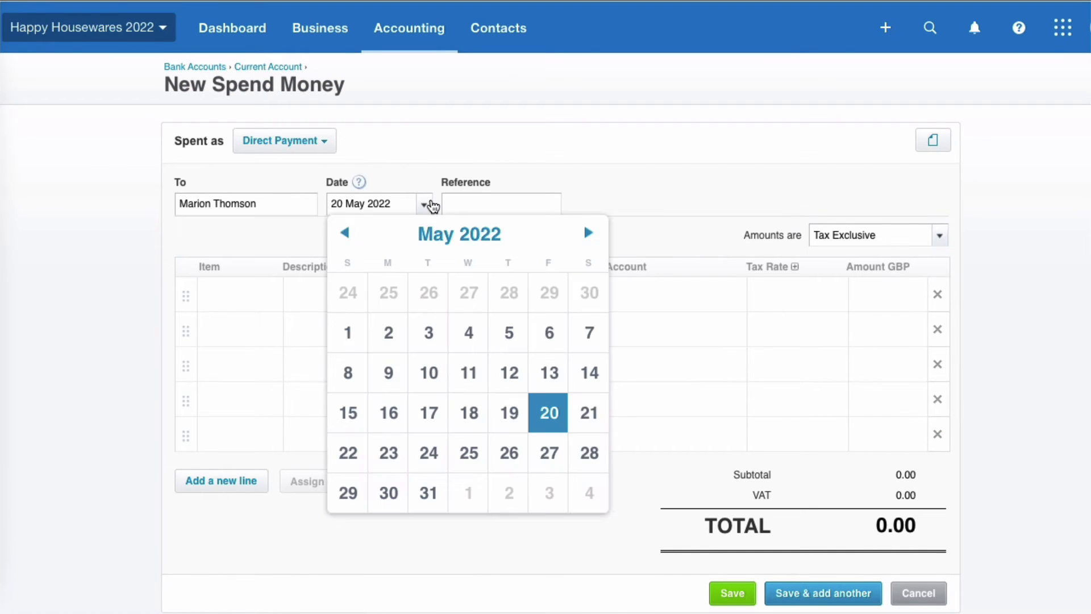
{"action": "left_click", "coordinate": [590, 291]}
{"action": "left_click", "coordinate": [336, 293]}
{"action": "type", "text": "MT dividend"}
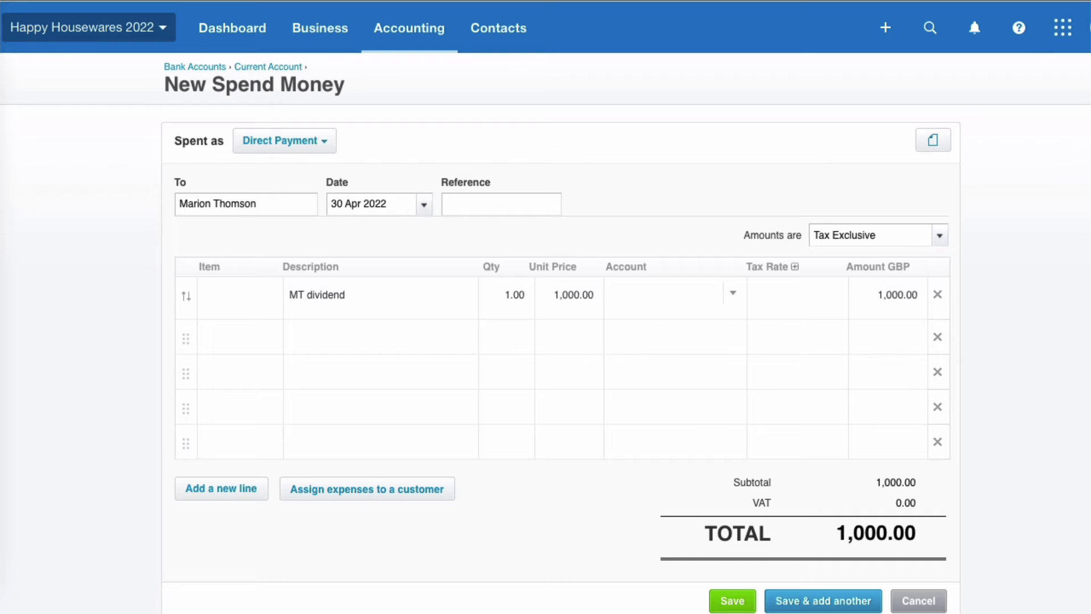
{"action": "type", "text": "div"}
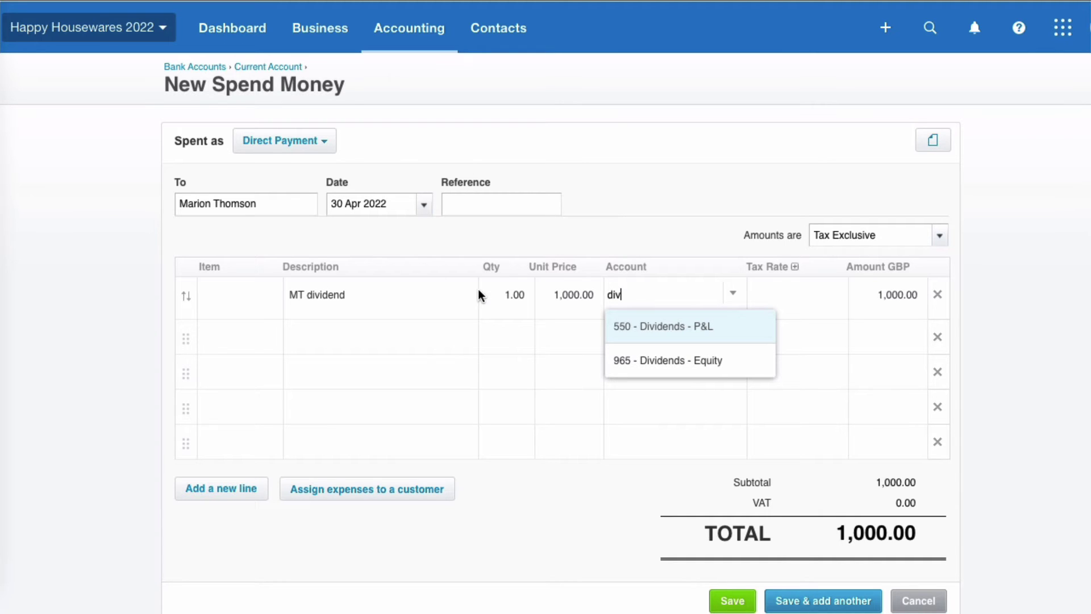
{"action": "left_click", "coordinate": [676, 329]}
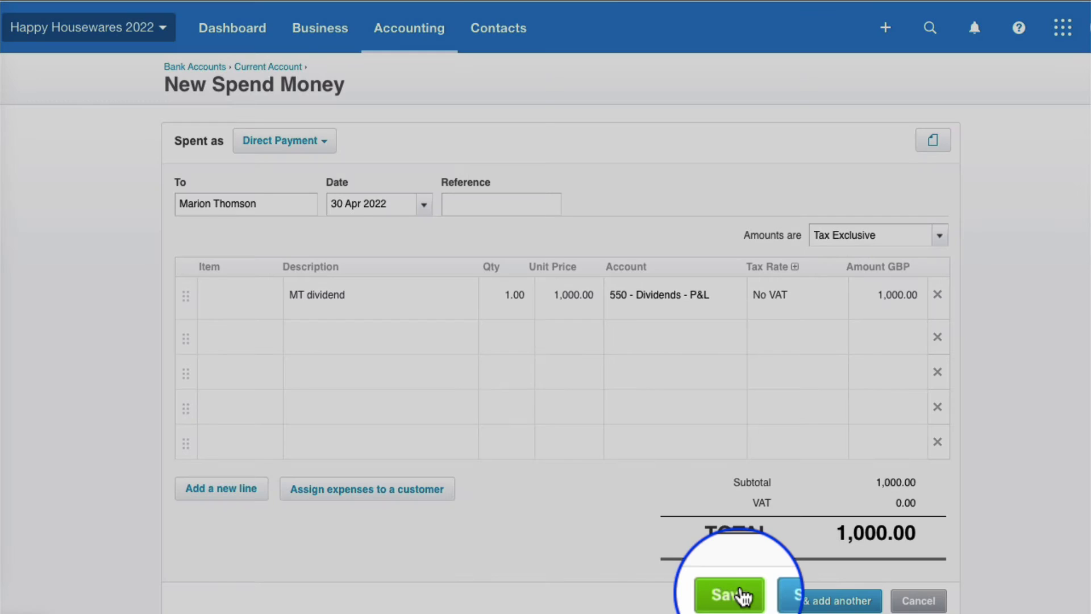
{"action": "left_click", "coordinate": [741, 595]}
{"action": "left_click", "coordinate": [410, 28]}
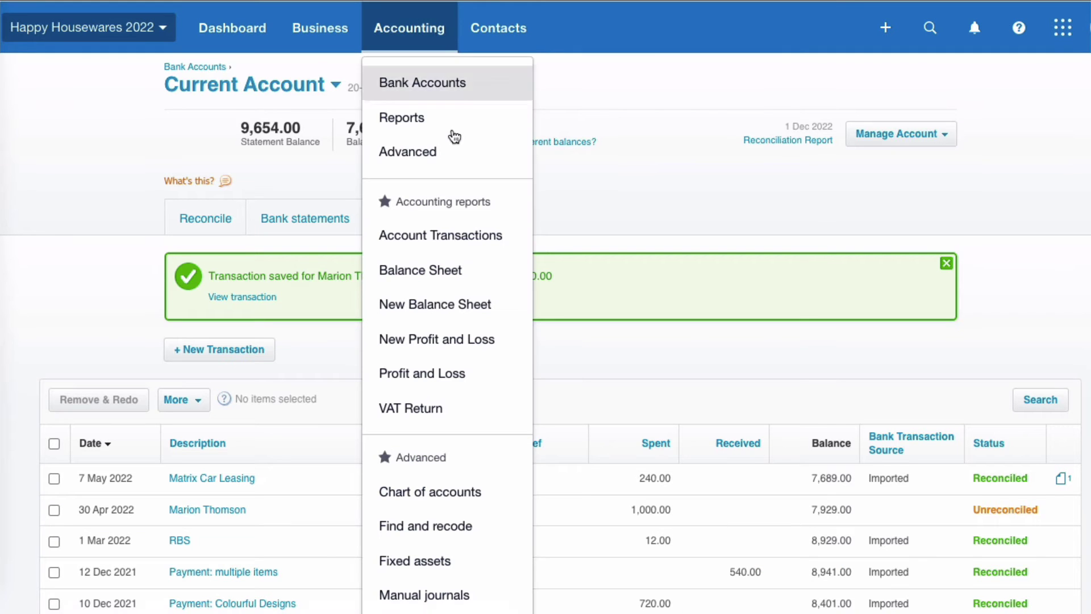
Open the New Profit and Loss report and review Dividends - P&L 1,000.00 and Retained Earnings 1,758.00.
{"action": "left_click", "coordinate": [472, 333]}
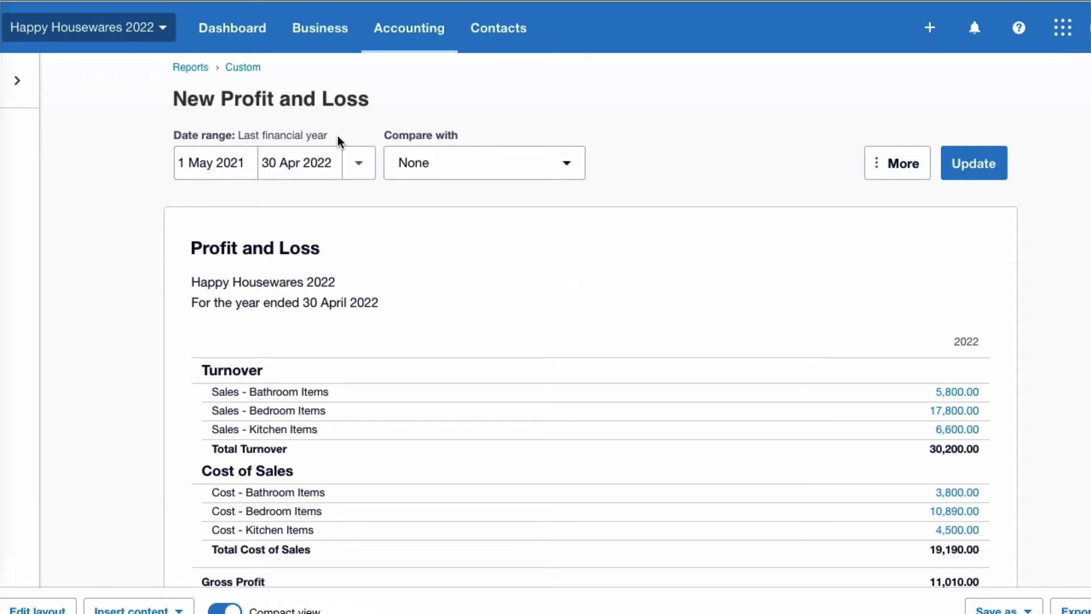
{"action": "scroll", "coordinate": [869, 341], "scroll_direction": "down", "scroll_amount": 3}
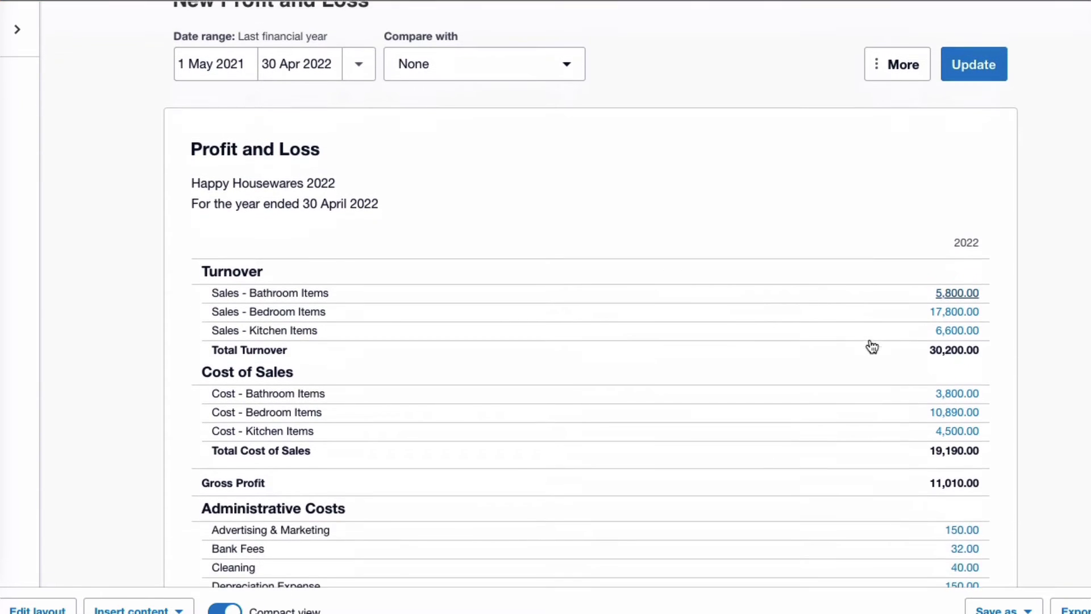
{"action": "scroll", "coordinate": [869, 345], "scroll_direction": "down", "scroll_amount": 8}
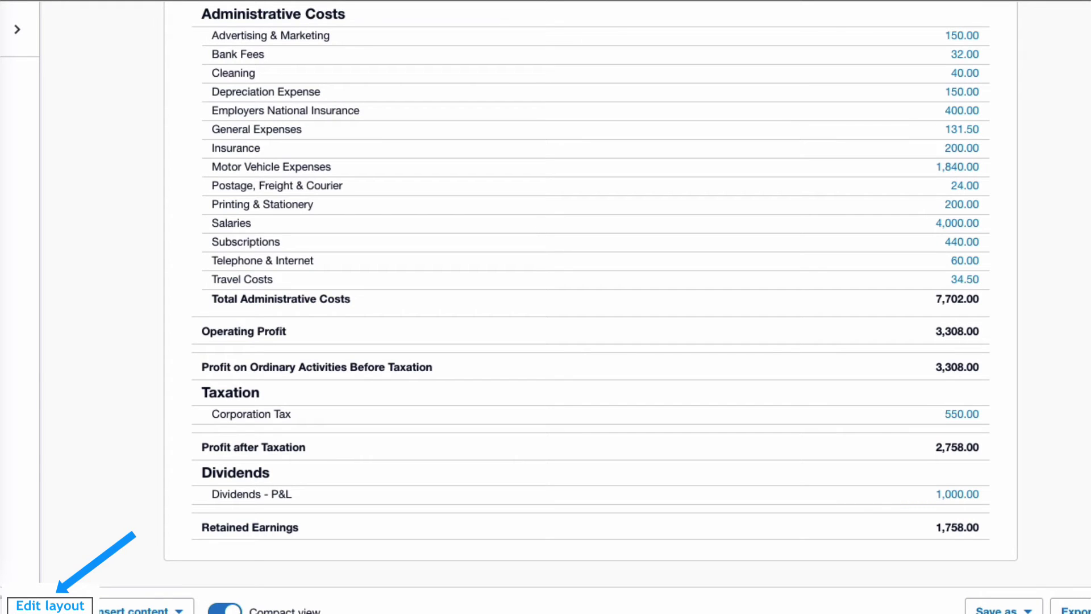
{"action": "left_click", "coordinate": [50, 605]}
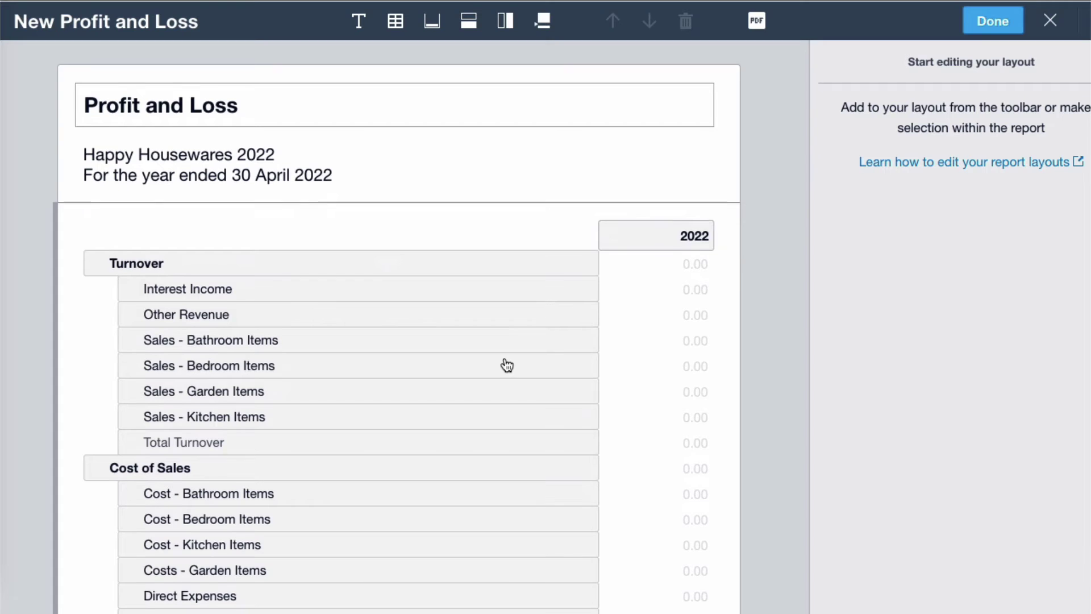
{"action": "scroll", "coordinate": [507, 366], "scroll_direction": "down", "scroll_amount": 5}
{"action": "scroll", "coordinate": [506, 365], "scroll_direction": "down", "scroll_amount": 5}
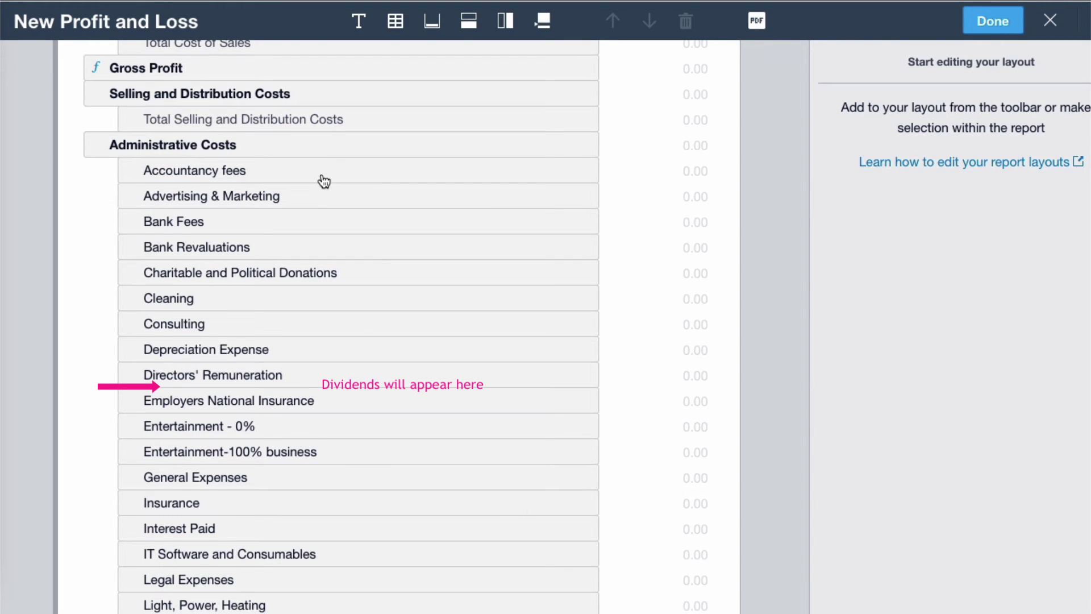
{"action": "scroll", "coordinate": [376, 444], "scroll_direction": "down", "scroll_amount": 8}
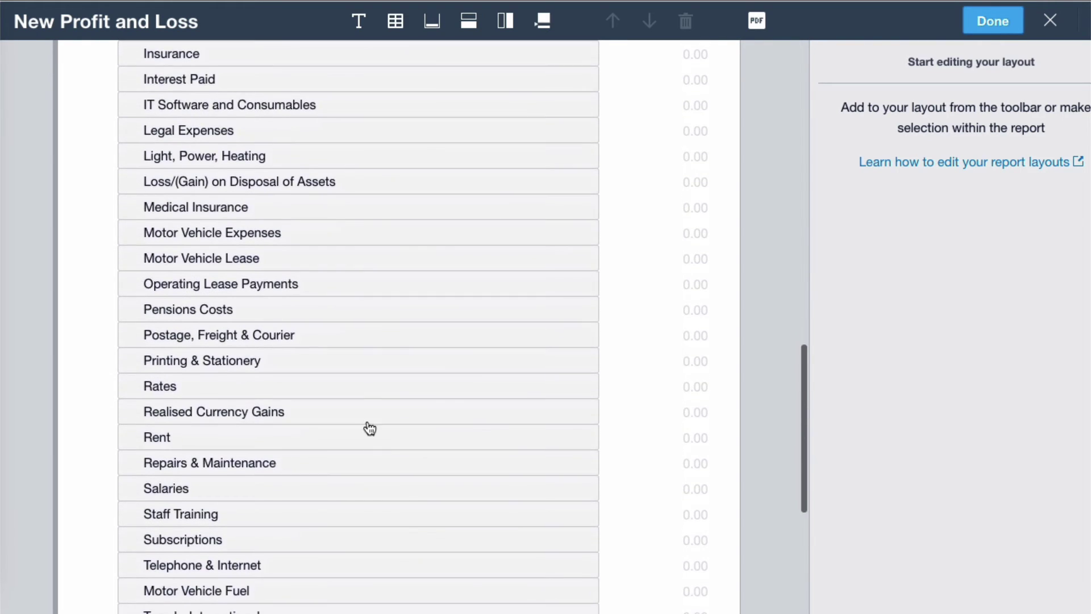
{"action": "left_click", "coordinate": [359, 410]}
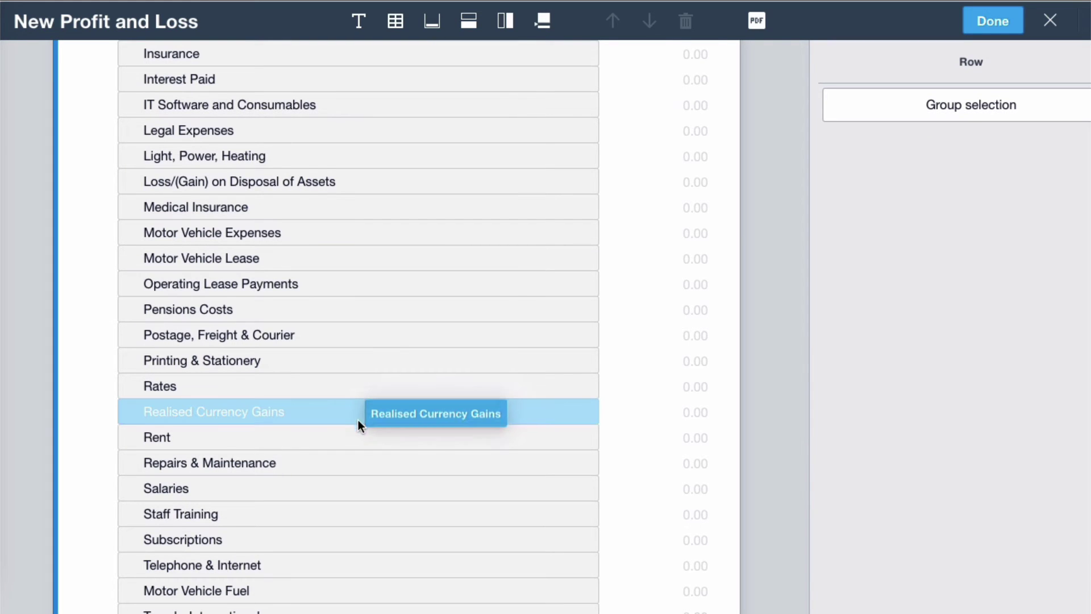
{"action": "scroll", "coordinate": [385, 338], "scroll_direction": "down", "scroll_amount": 7}
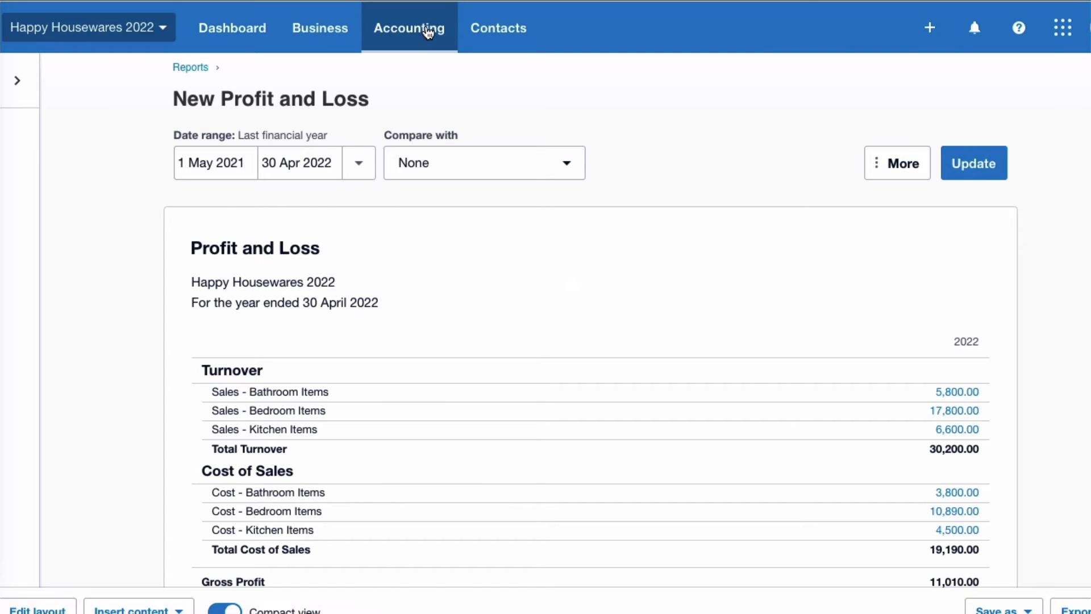
{"action": "left_click", "coordinate": [426, 29]}
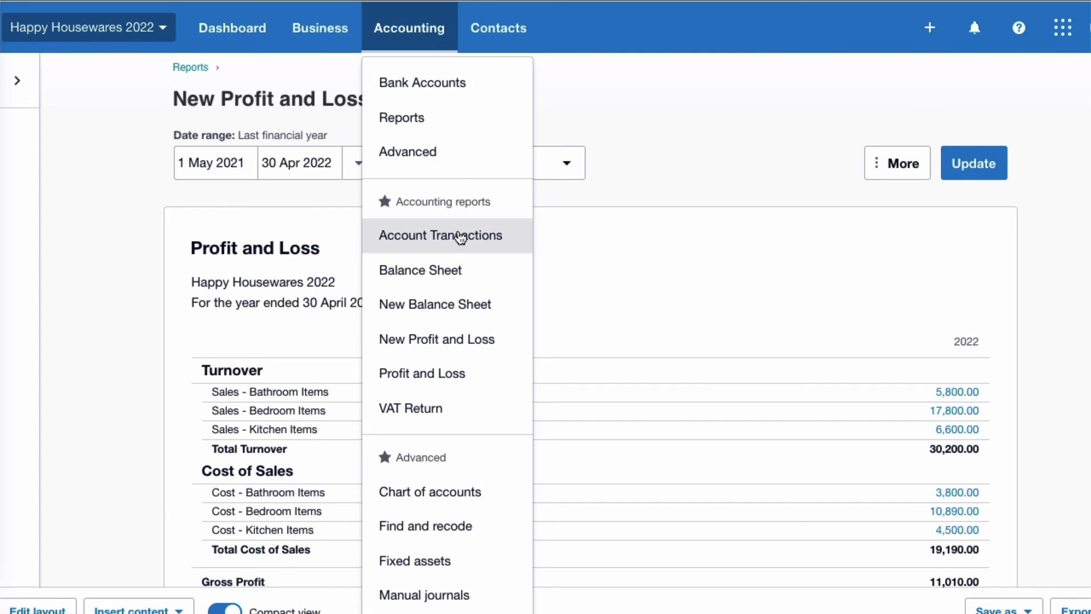
Open the New Balance Sheet comparing 31 May 2022 with 1 month earlier and review the columns.
{"action": "left_click", "coordinate": [470, 305]}
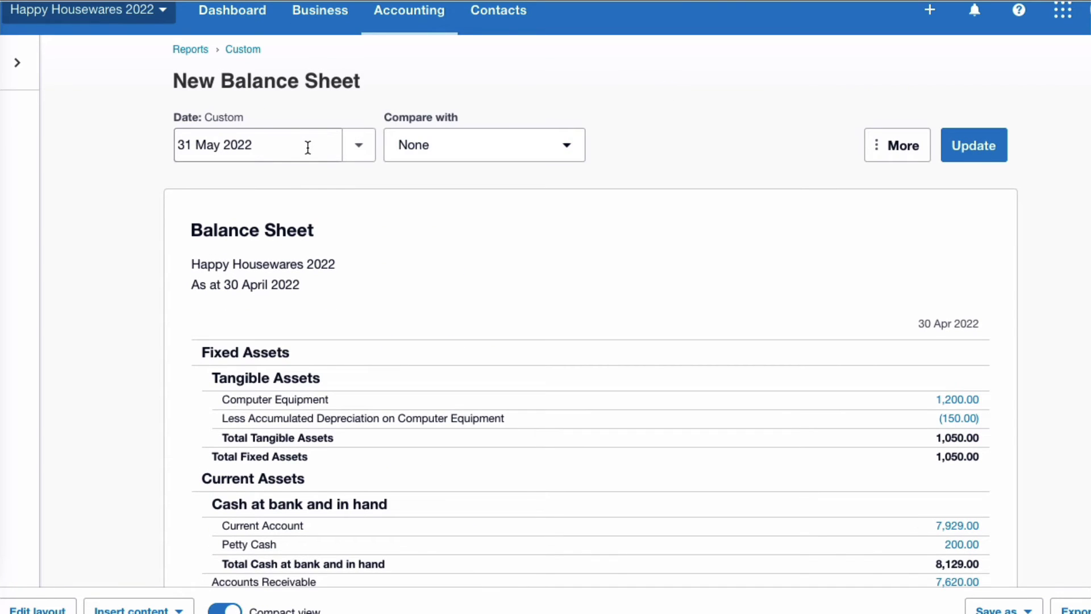
{"action": "left_click", "coordinate": [572, 146]}
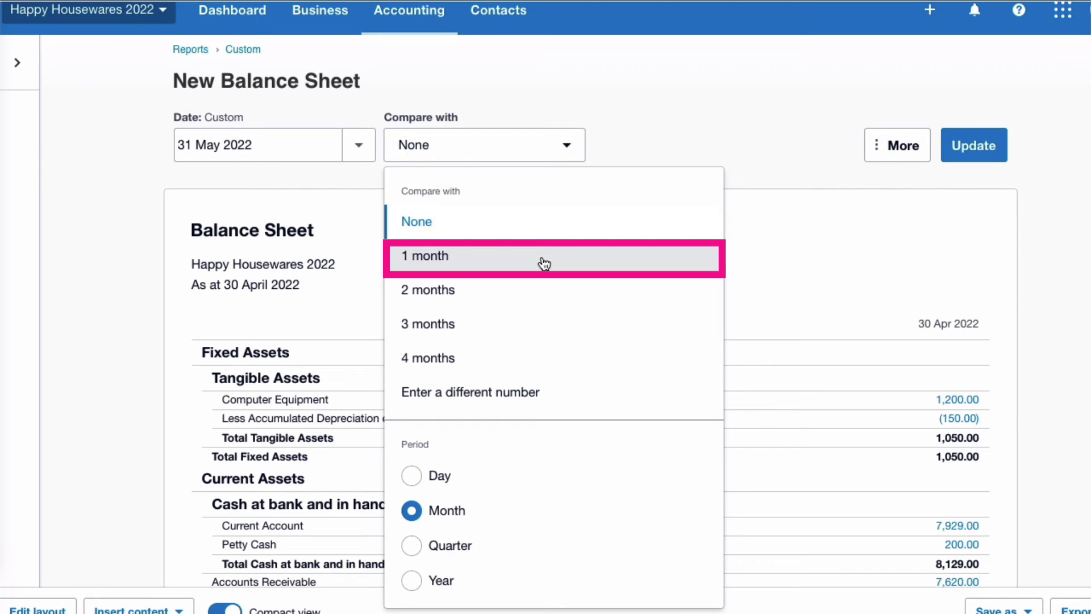
{"action": "left_click", "coordinate": [544, 263]}
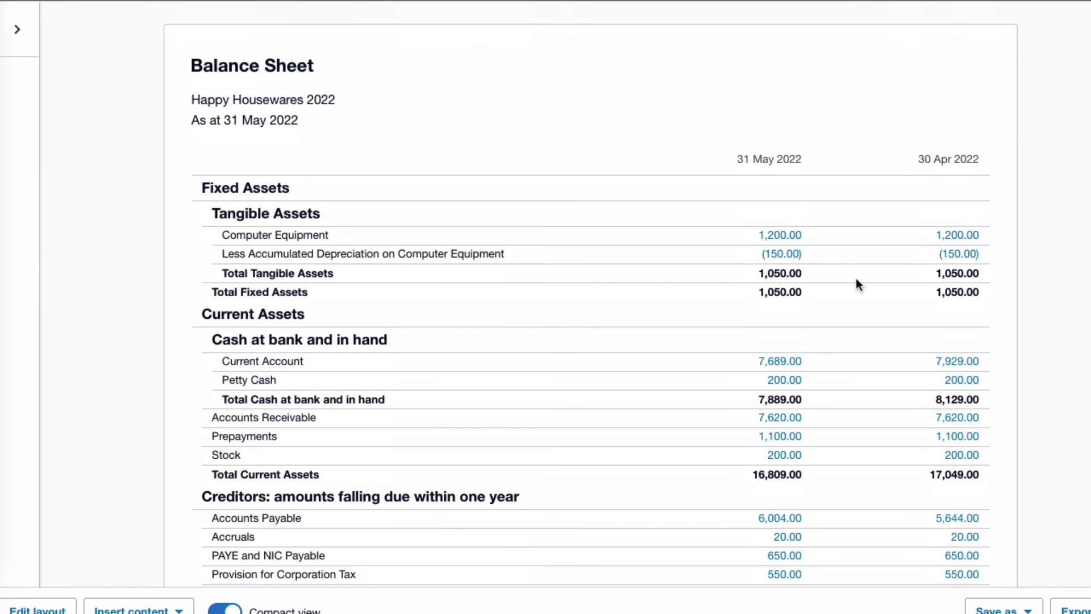
{"action": "scroll", "coordinate": [856, 278], "scroll_direction": "down", "scroll_amount": 7}
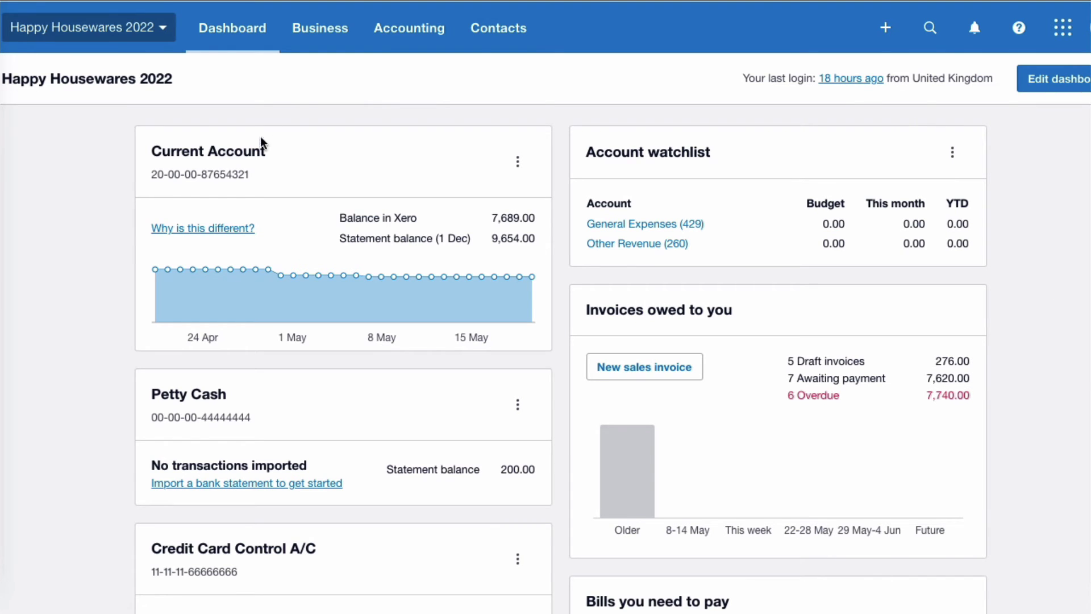
Recode the 30 Apr 2022 1,000.00 dividend payment from 550 Dividends - P&L to 965 Dividends - Equity.
{"action": "left_click", "coordinate": [223, 157]}
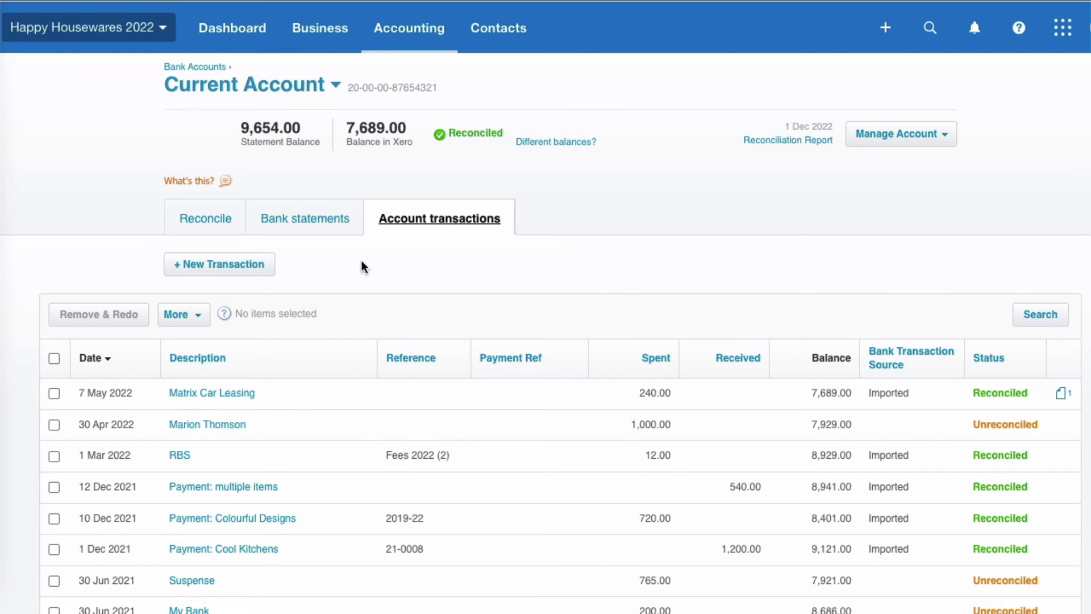
{"action": "left_click", "coordinate": [230, 424]}
{"action": "left_click", "coordinate": [910, 146]}
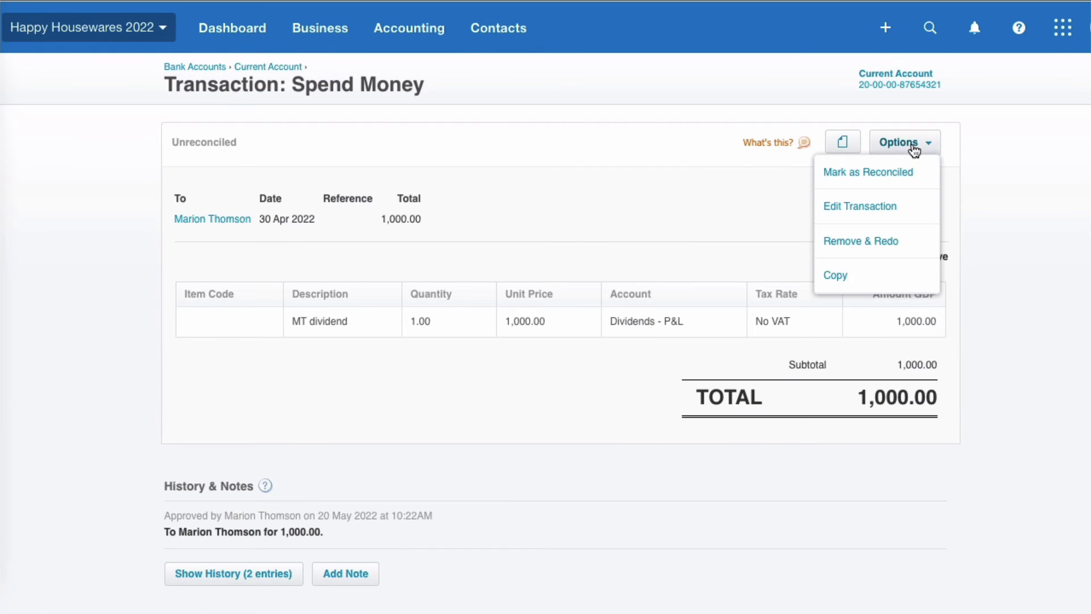
{"action": "left_click", "coordinate": [886, 208]}
{"action": "left_click", "coordinate": [660, 293]}
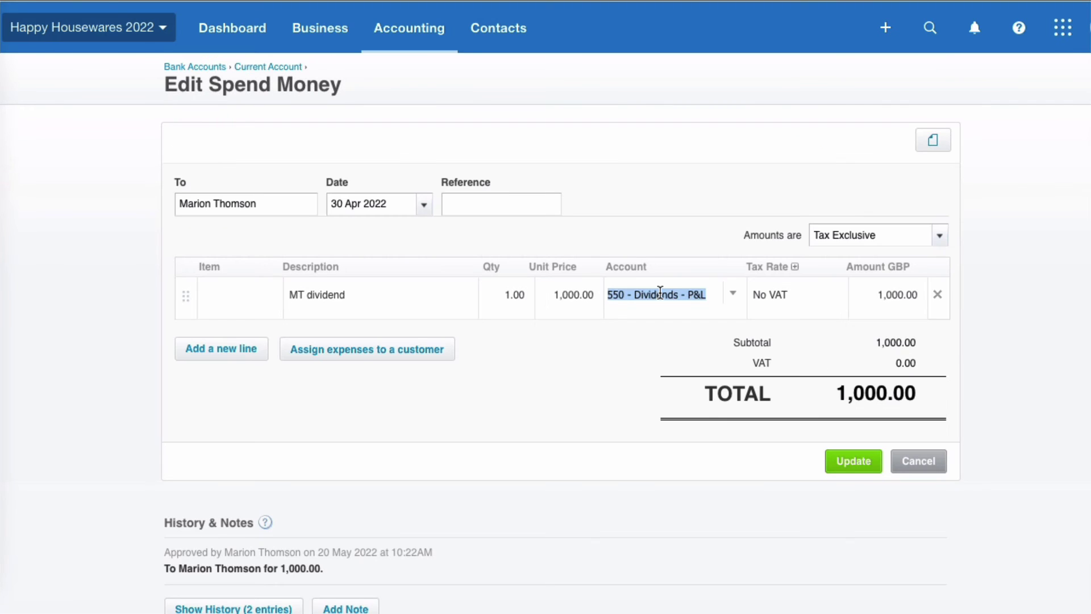
{"action": "type", "text": "div"}
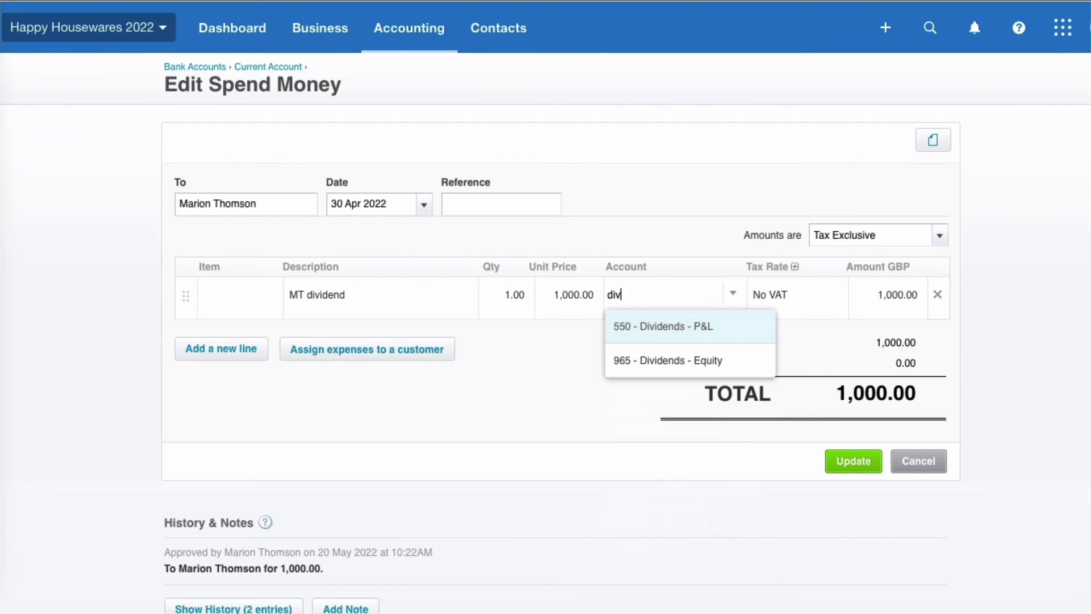
{"action": "left_click", "coordinate": [700, 364]}
{"action": "left_click", "coordinate": [858, 462]}
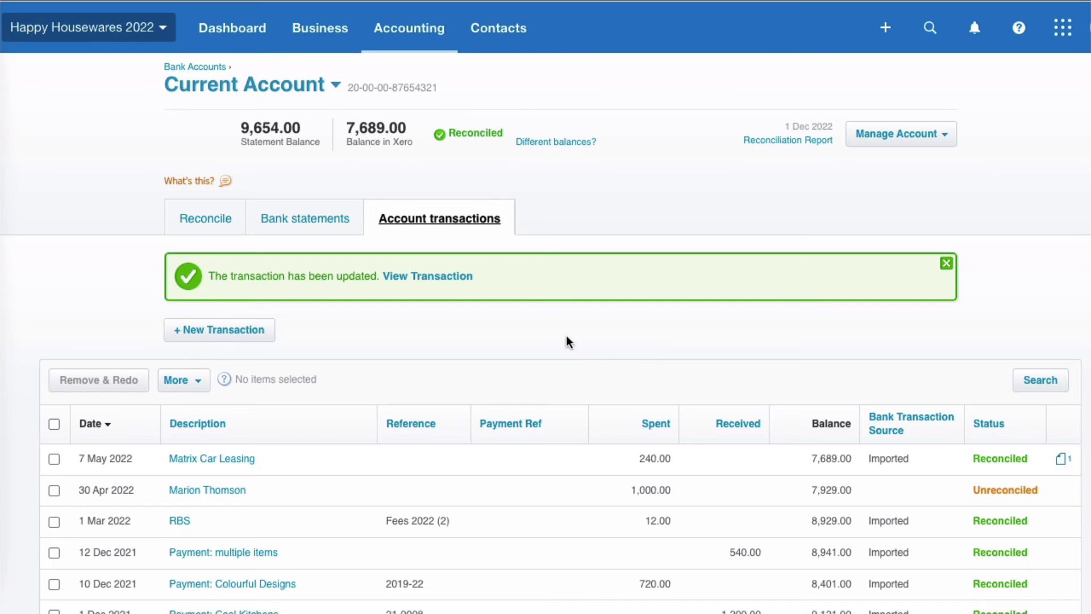
Show the 31 May 2022 New Balance Sheet compared with 1 month earlier and review Capital and Reserves.
{"action": "left_click", "coordinate": [432, 37]}
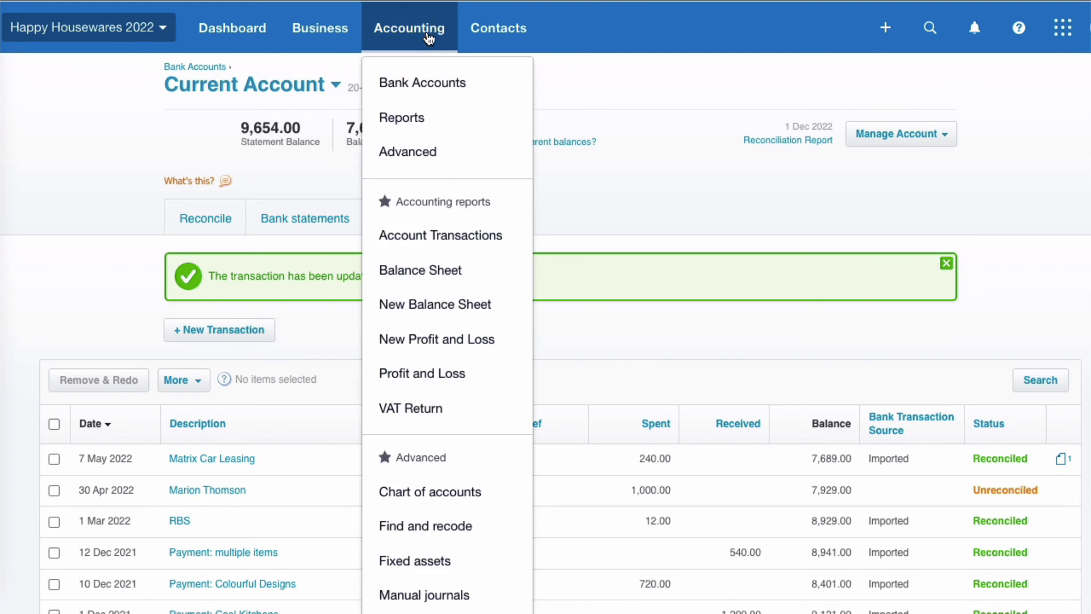
{"action": "left_click", "coordinate": [455, 344]}
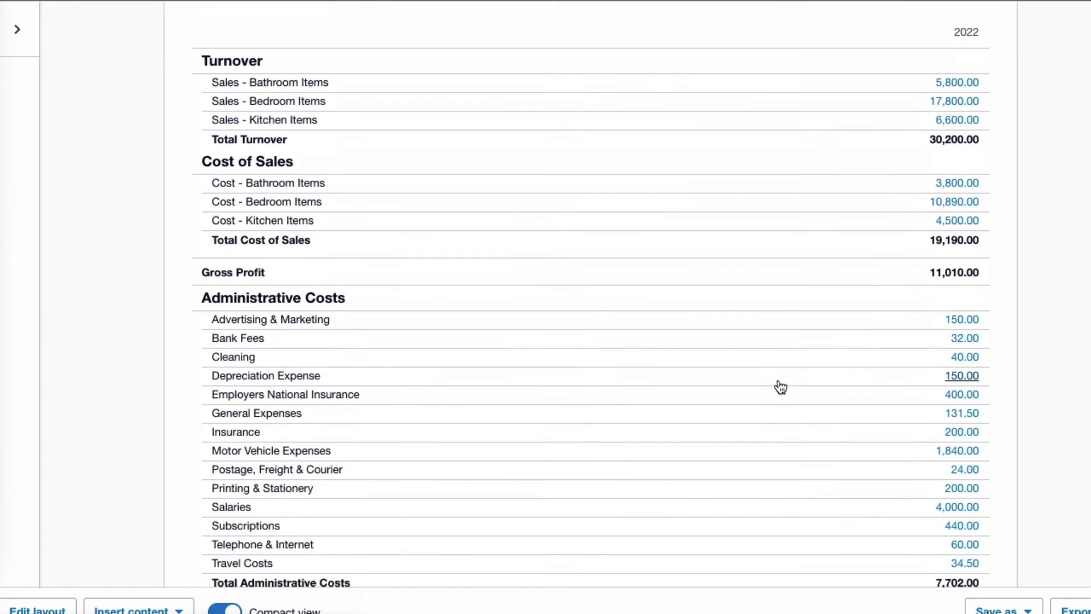
{"action": "scroll", "coordinate": [776, 384], "scroll_direction": "down", "scroll_amount": 5}
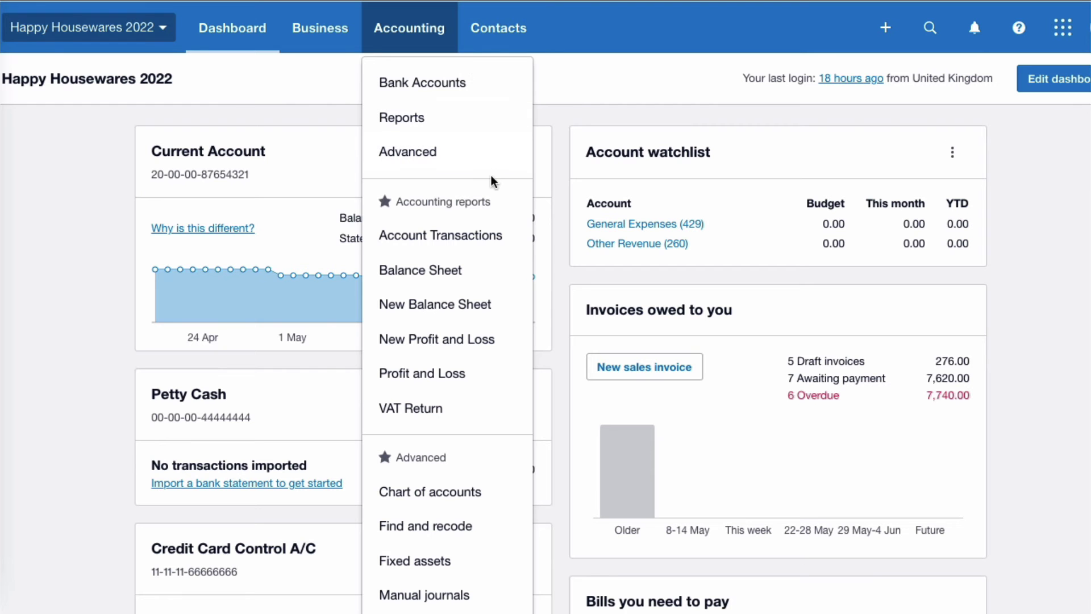
{"action": "left_click", "coordinate": [488, 305]}
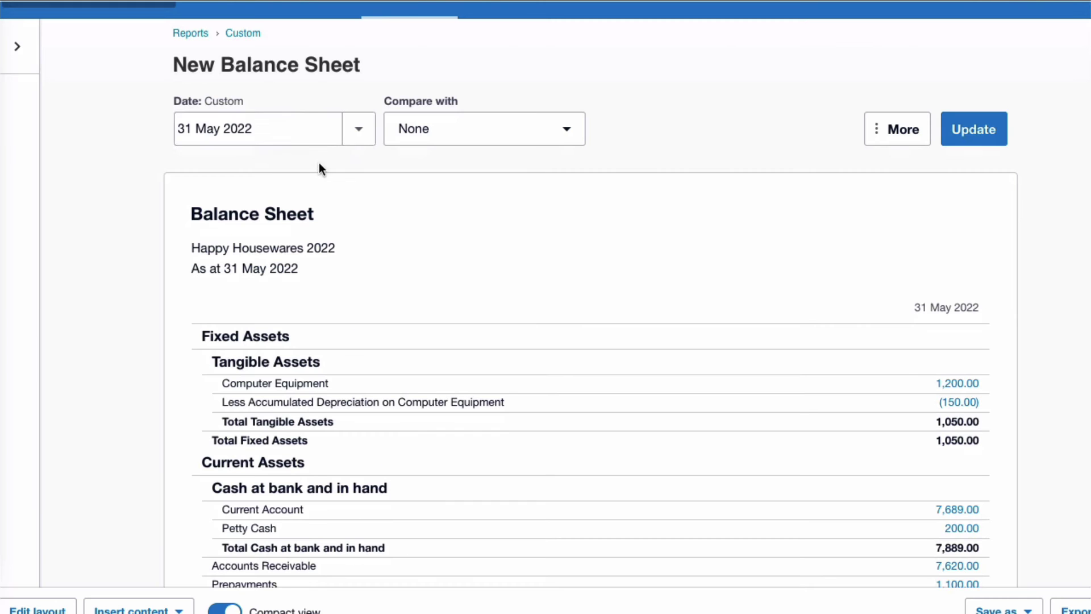
{"action": "left_click", "coordinate": [566, 128]}
{"action": "left_click", "coordinate": [478, 240]}
{"action": "left_click", "coordinate": [973, 132]}
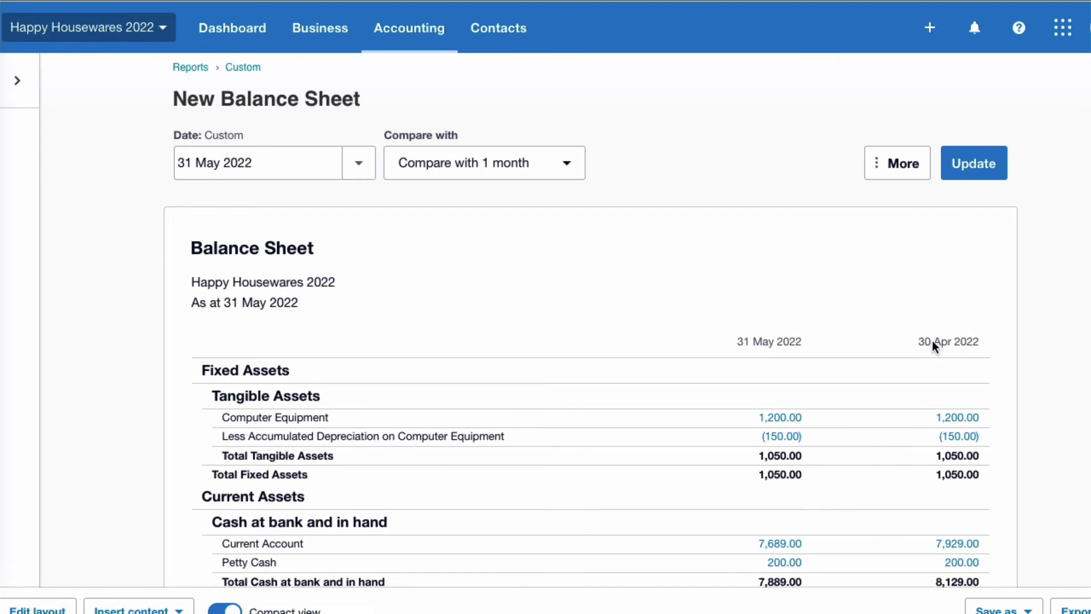
{"action": "scroll", "coordinate": [1000, 383], "scroll_direction": "down", "scroll_amount": 10}
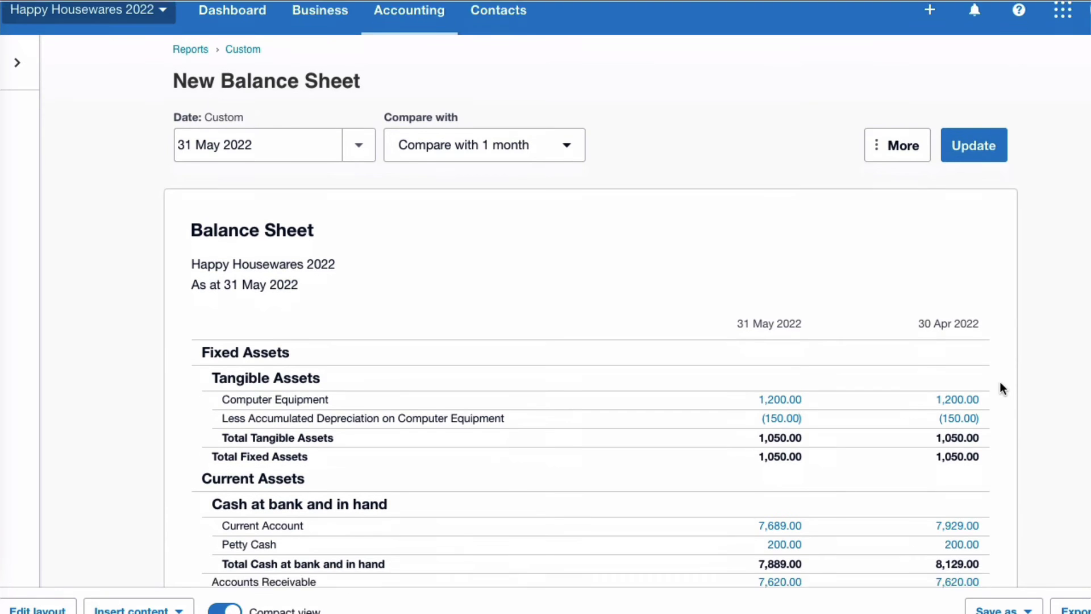
{"action": "scroll", "coordinate": [1004, 415], "scroll_direction": "down", "scroll_amount": 1}
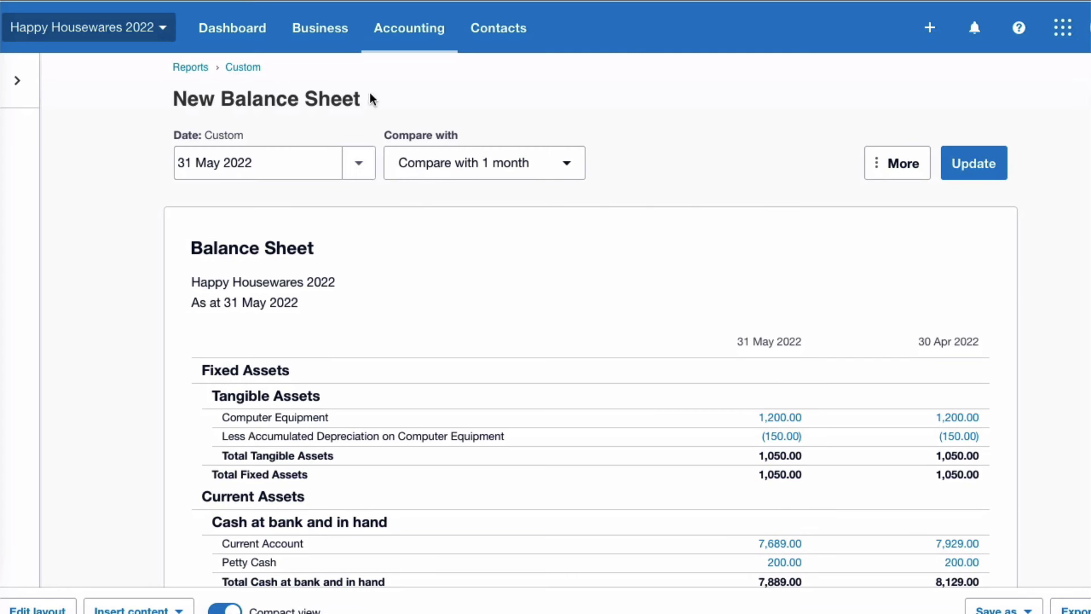
Start a new manual journal with narration 'Re-allocate dividend' dated 1 May 2022.
{"action": "left_click", "coordinate": [435, 35]}
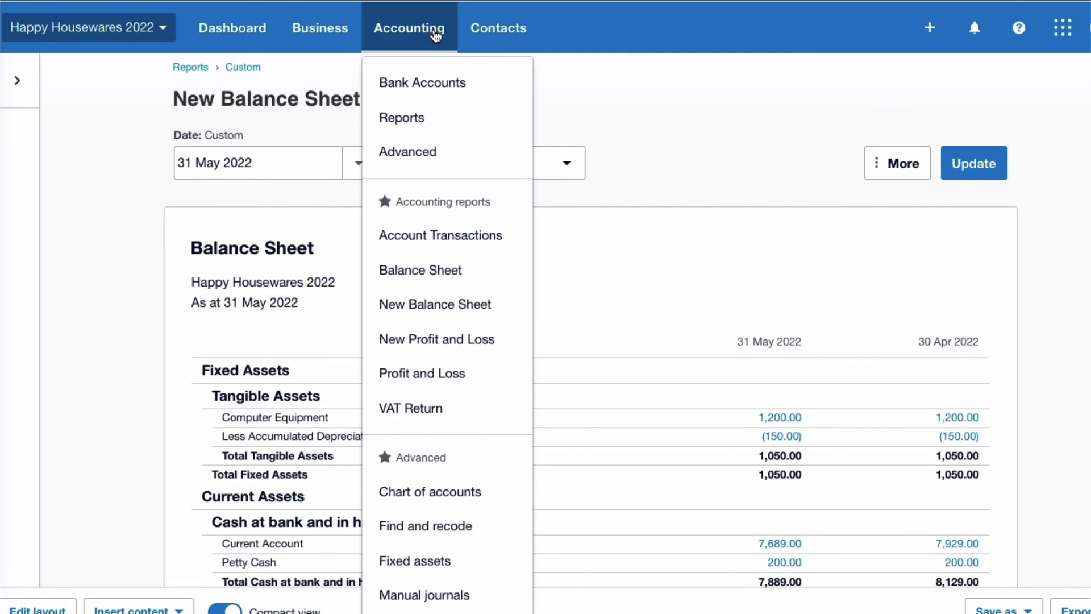
{"action": "scroll", "coordinate": [481, 161], "scroll_direction": "down", "scroll_amount": 2}
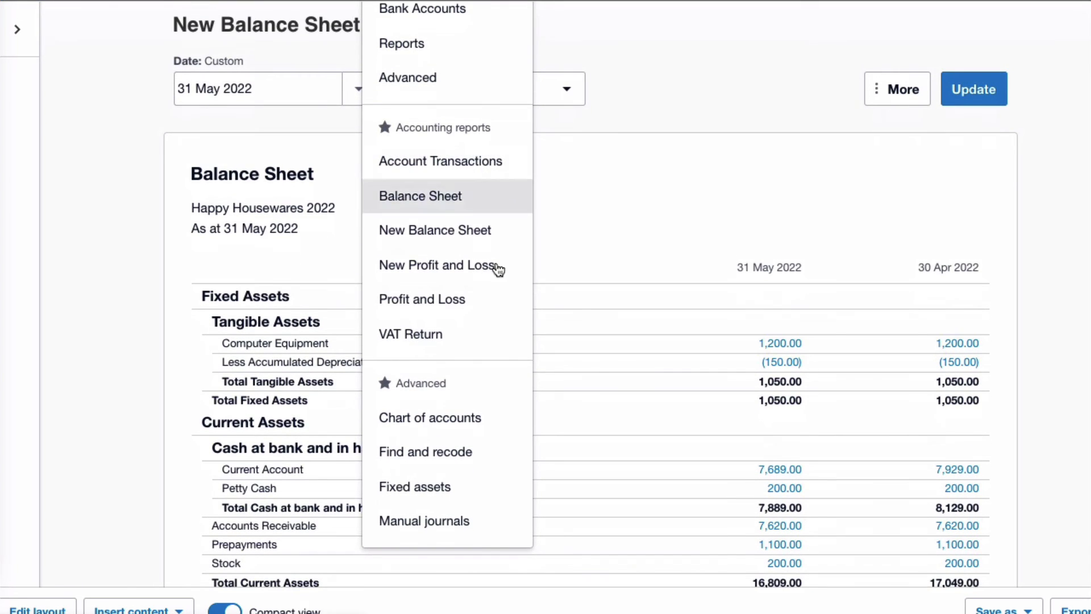
{"action": "left_click", "coordinate": [465, 523]}
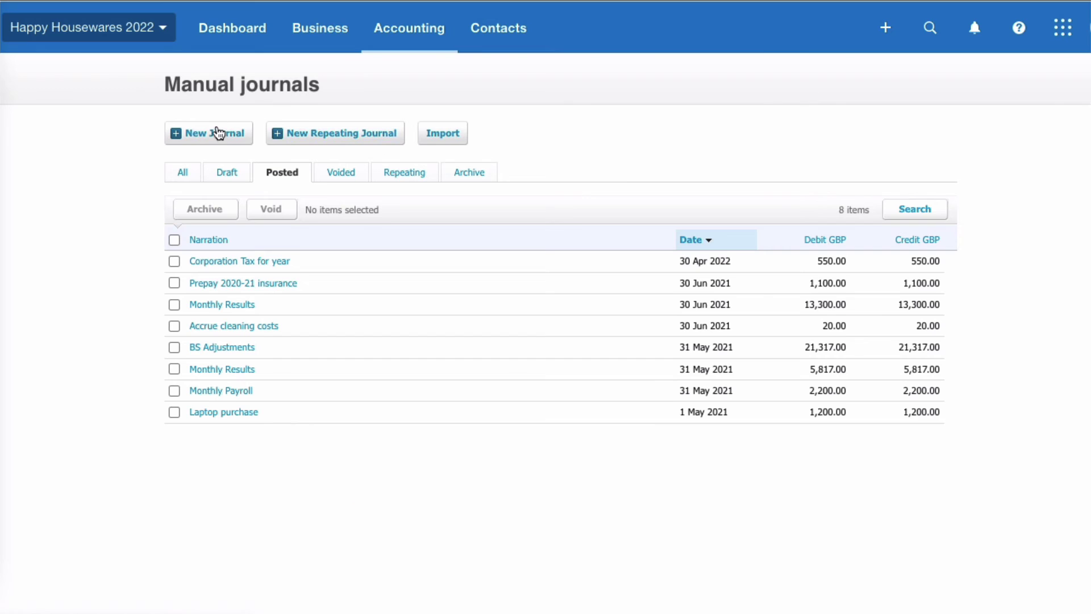
{"action": "left_click", "coordinate": [219, 136]}
{"action": "type", "text": "Re-a"}
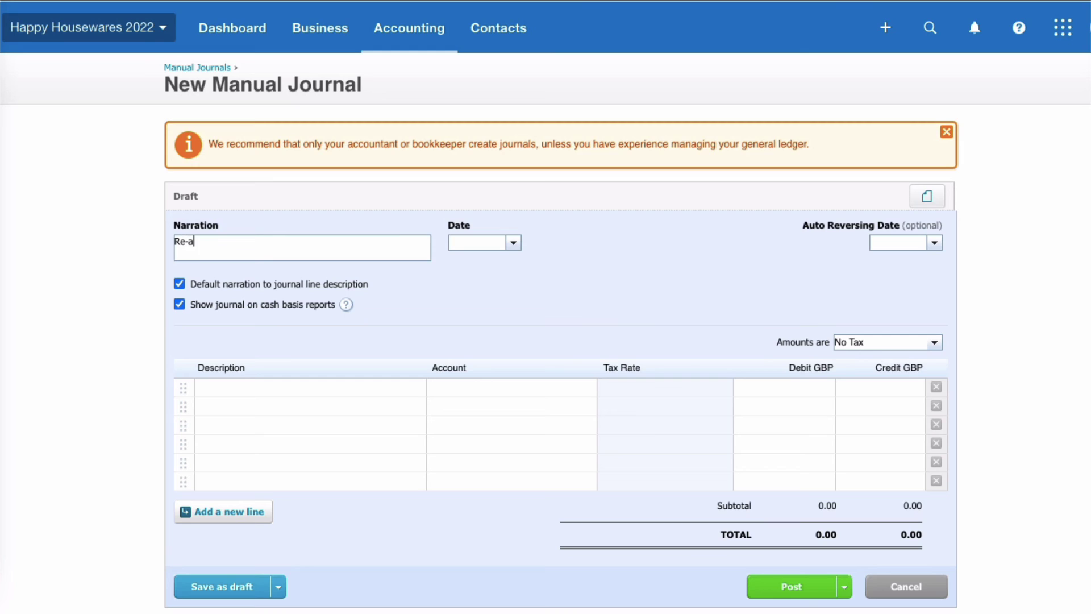
{"action": "type", "text": "llocate dividend"}
{"action": "left_click", "coordinate": [476, 242]}
{"action": "type", "text": "1/5"}
Debit 960 Retained Earnings 1,000 and credit 965 Dividends - Equity on the journal lines.
{"action": "left_click", "coordinate": [454, 389]}
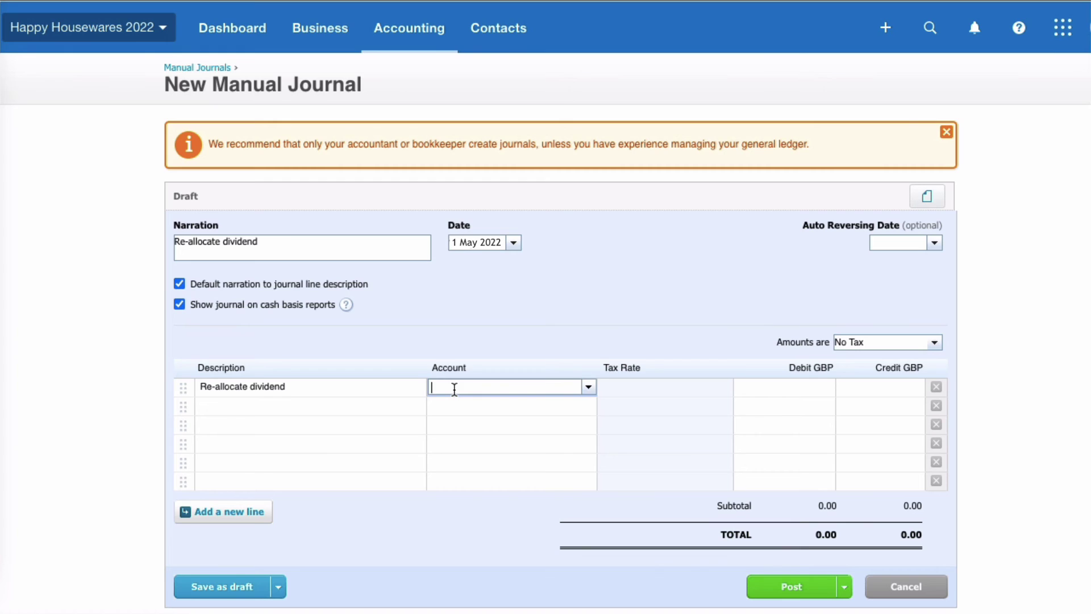
{"action": "type", "text": "re"}
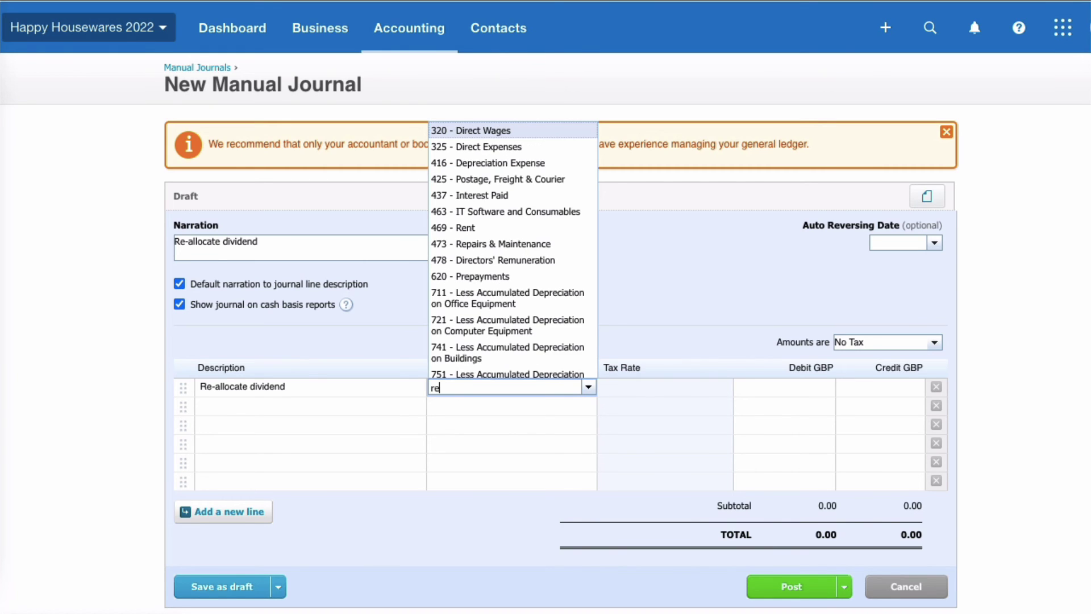
{"action": "type", "text": "tained Earnings"}
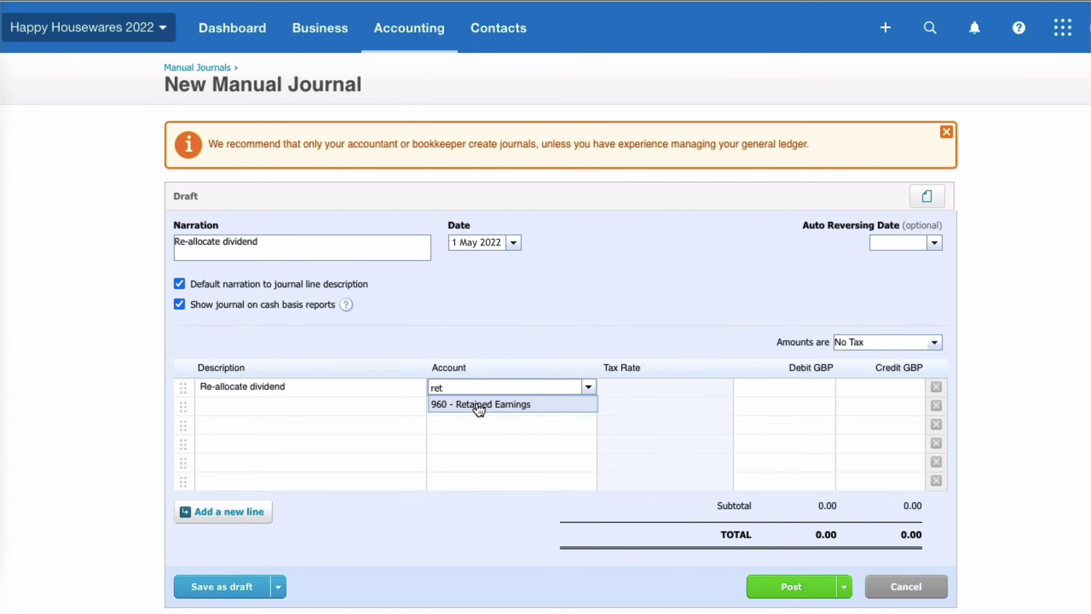
{"action": "left_click", "coordinate": [479, 404]}
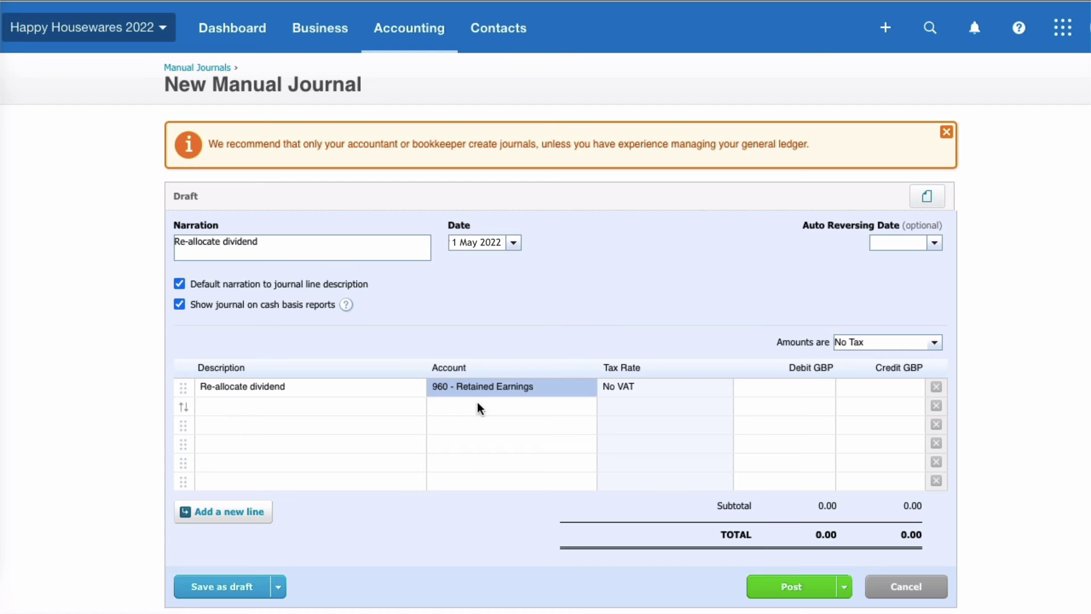
{"action": "left_click", "coordinate": [762, 386]}
{"action": "type", "text": "1000"}
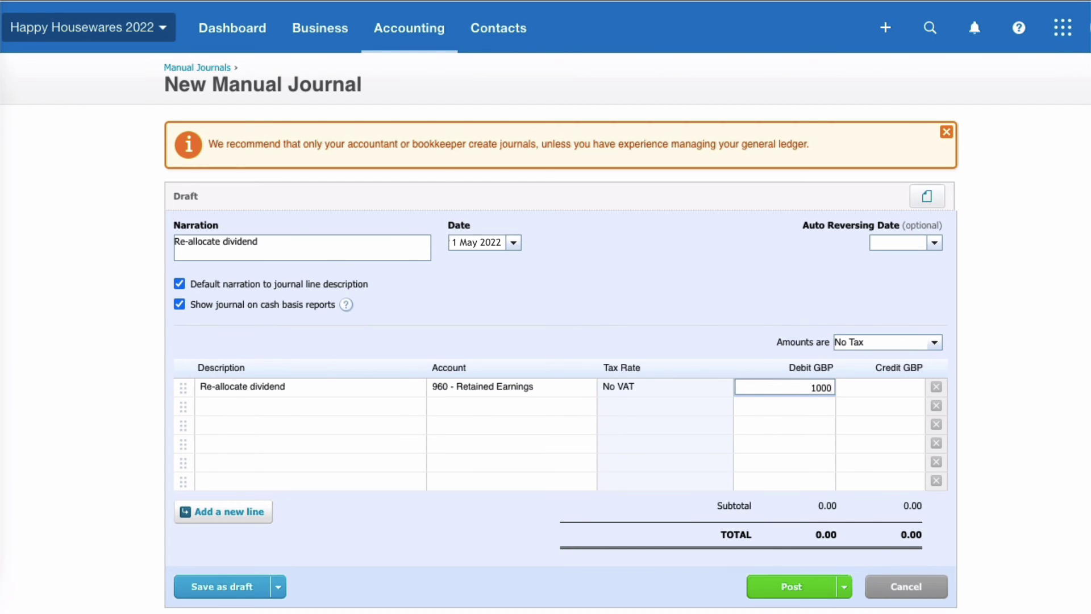
{"action": "left_click", "coordinate": [506, 405]}
{"action": "type", "text": "divi"}
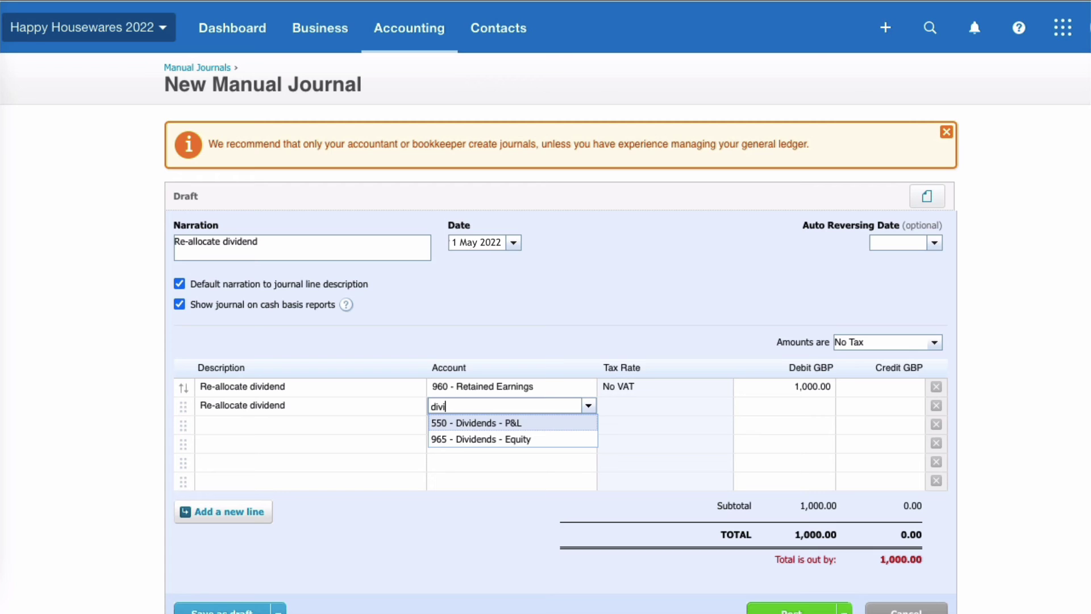
{"action": "left_click", "coordinate": [490, 441]}
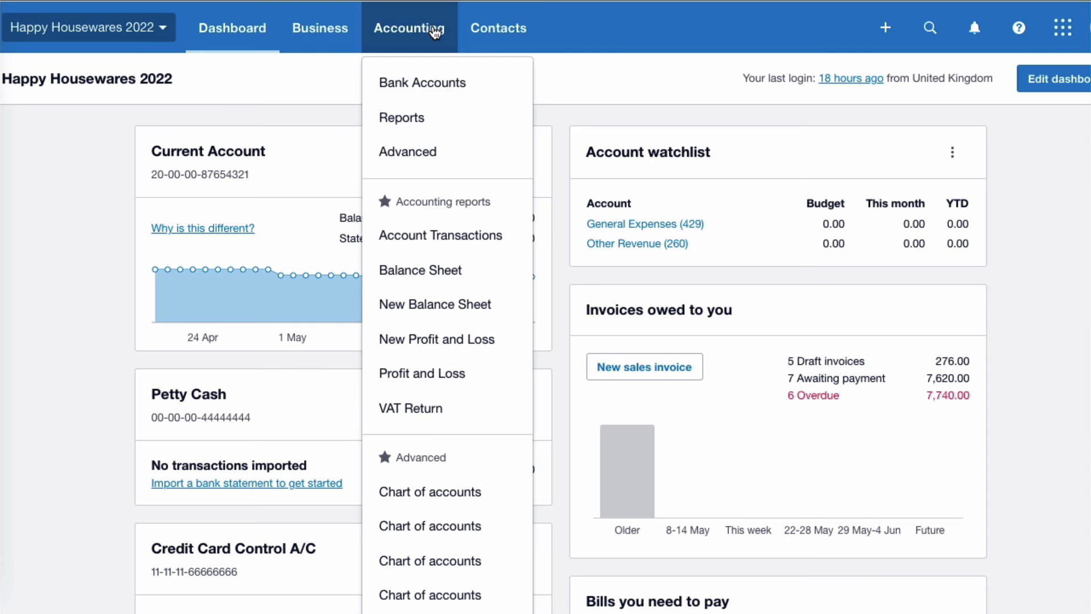
Check the balance sheet shows Retained Earnings at 1,758.00, then search the Chart of accounts for 'divi'.
{"action": "left_click", "coordinate": [498, 299]}
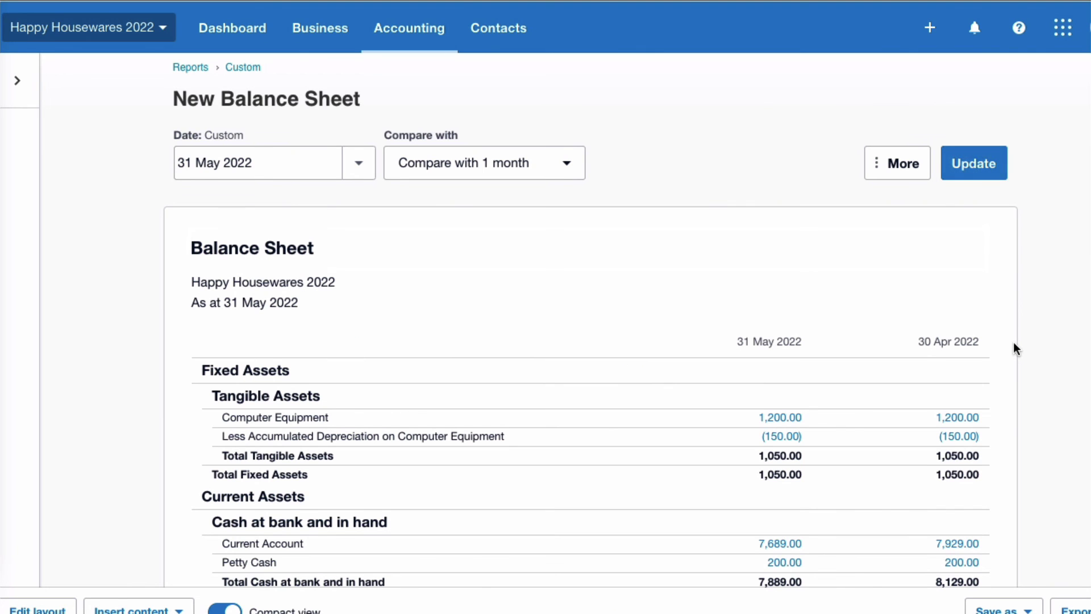
{"action": "scroll", "coordinate": [1014, 344], "scroll_direction": "down", "scroll_amount": 10}
{"action": "scroll", "coordinate": [1015, 348], "scroll_direction": "down", "scroll_amount": 1}
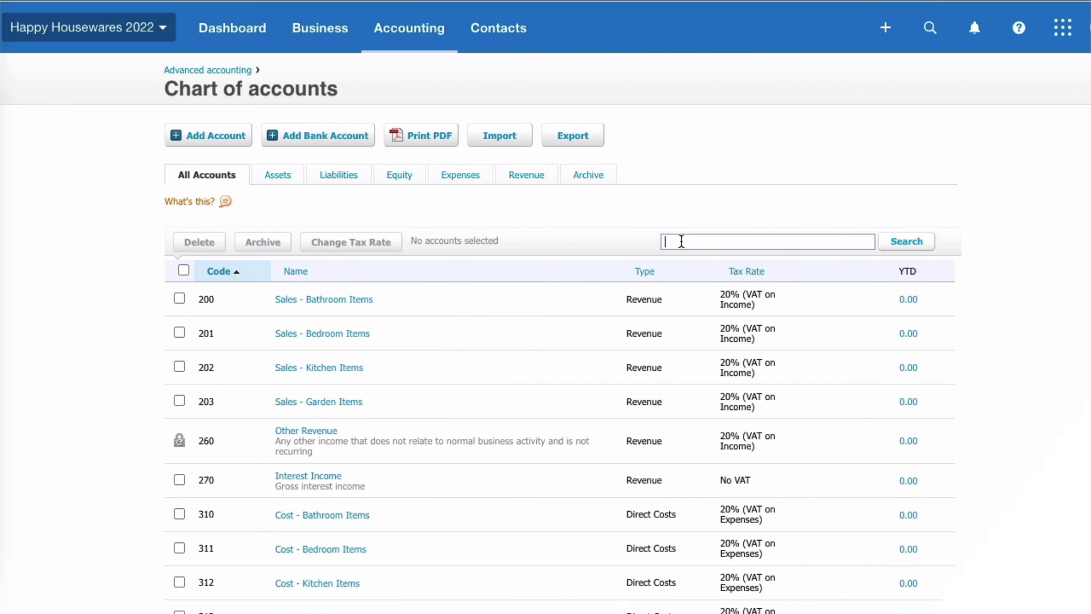
{"action": "type", "text": "divi"}
Filter the Chart of accounts by 'divi' to list 550 Dividends - P&L and 965 Dividends - Equity.
{"action": "key", "text": "Return"}
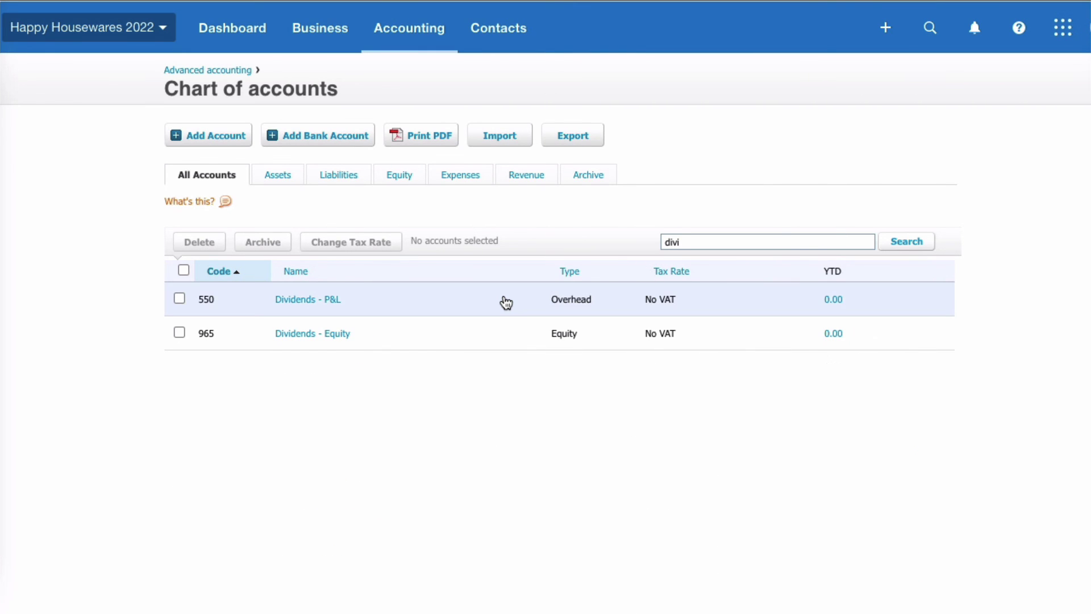